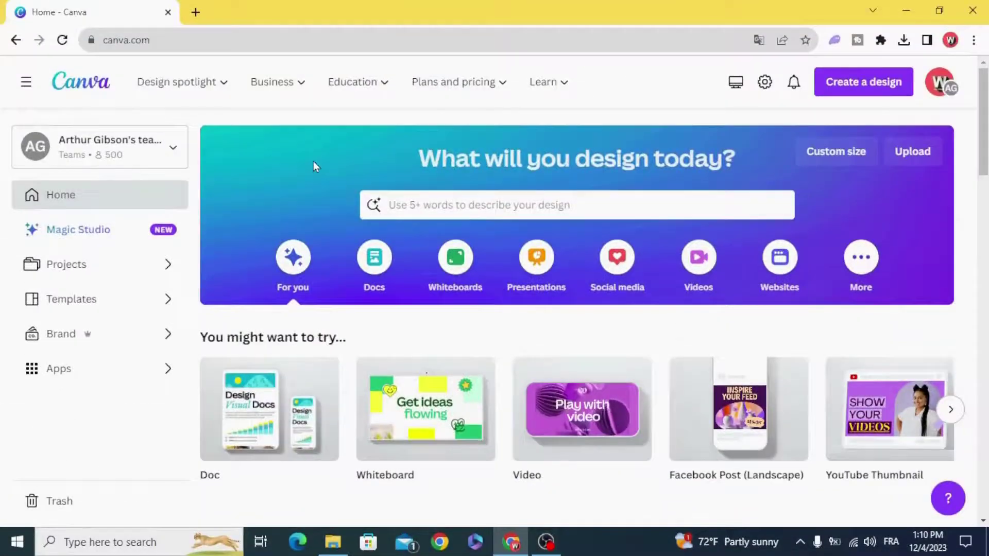
Step: Start a new blank Video design from the Canva home page's Videos options
{"action": "left_click", "coordinate": [703, 263]}
{"action": "left_click", "coordinate": [269, 409]}
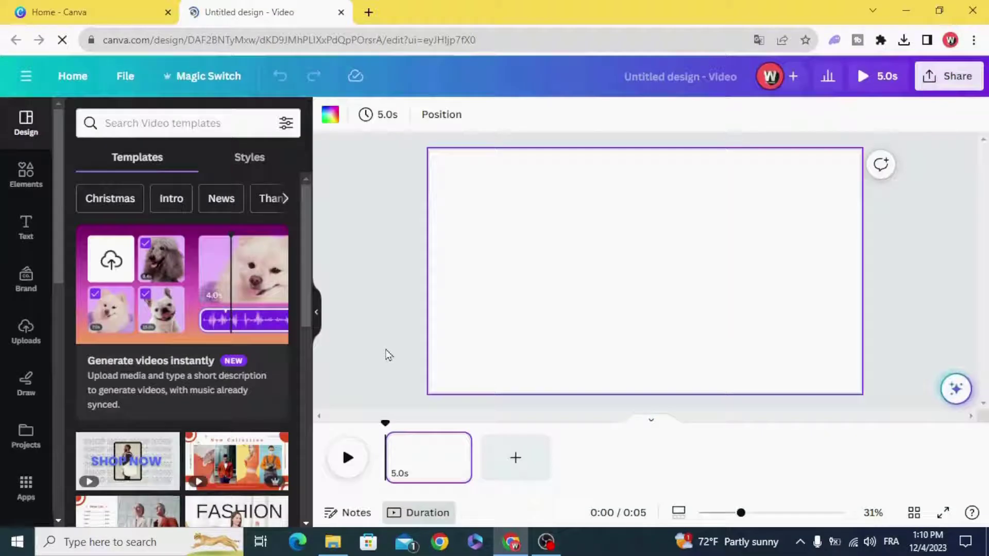
Step: Add a heading reading MODERN and set its font to Anton
{"action": "left_click", "coordinate": [26, 227]}
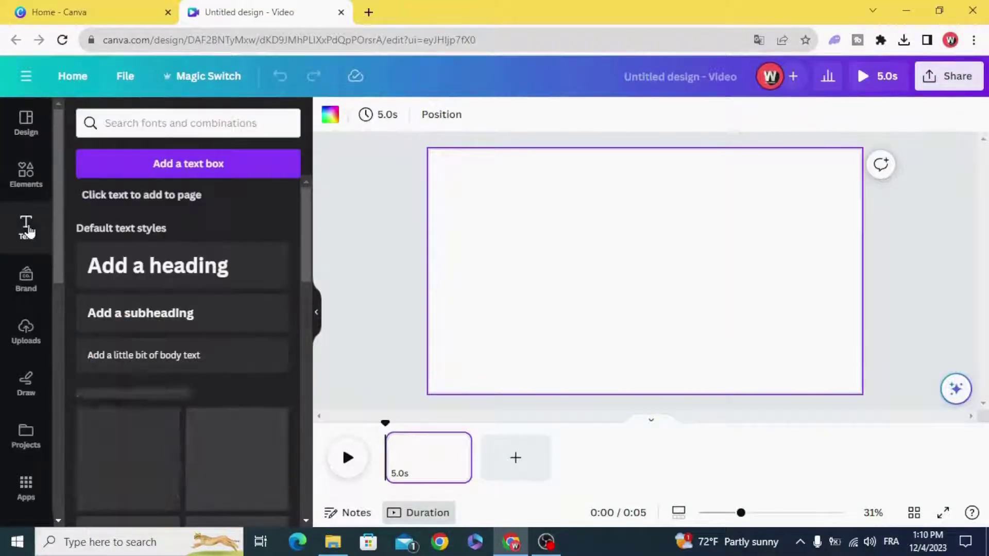
{"action": "left_click", "coordinate": [170, 267]}
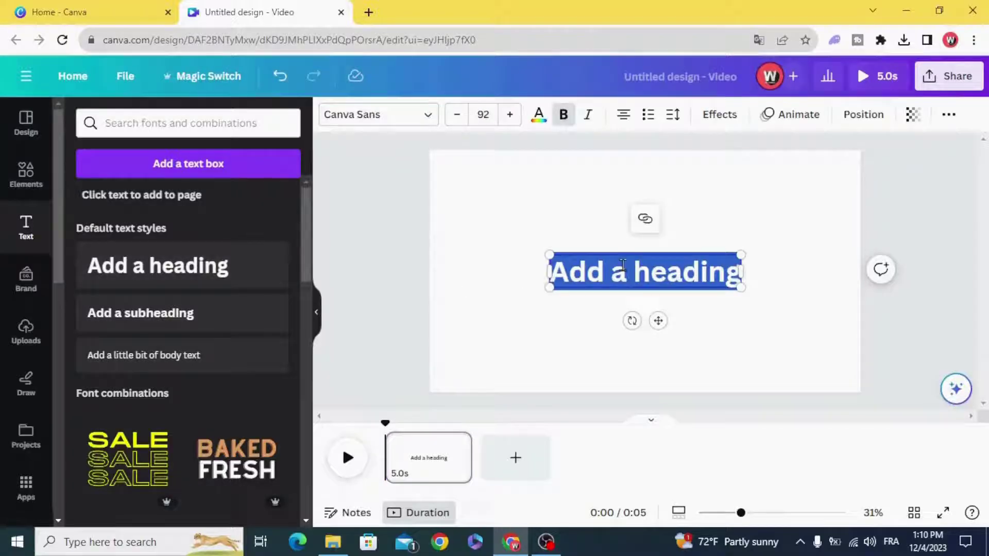
{"action": "type", "text": "M"}
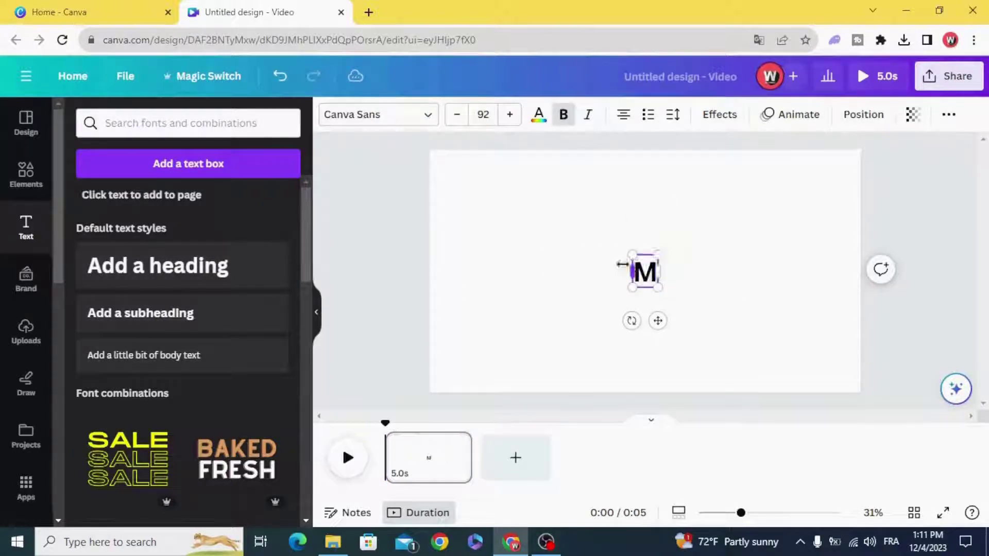
{"action": "type", "text": "ODERN"}
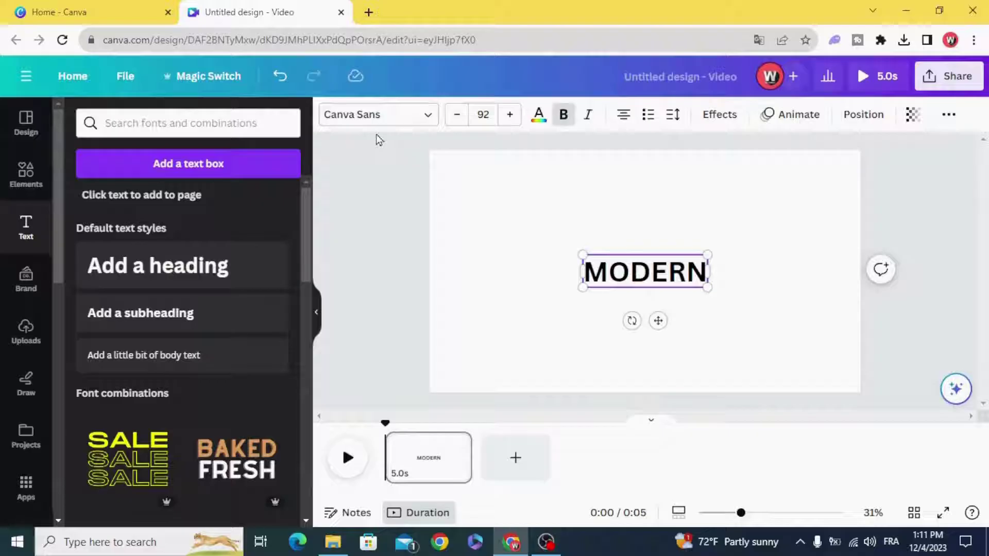
{"action": "left_click", "coordinate": [375, 114]}
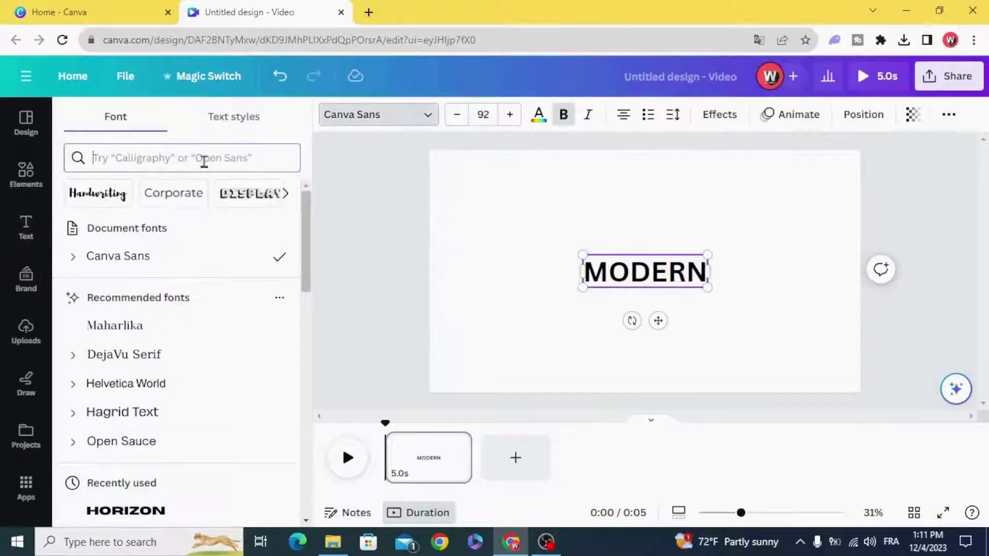
{"action": "type", "text": "ANT"}
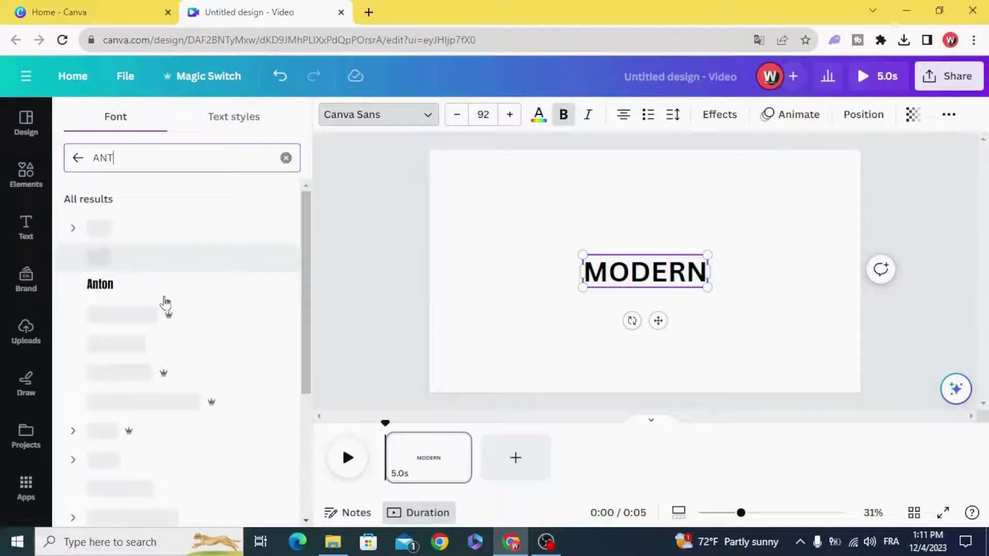
{"action": "left_click", "coordinate": [177, 284]}
Step: Enlarge MODERN to span the page width, centre it and make the text white
{"action": "left_click_drag", "start_coordinate": [603, 254], "coordinate": [447, 195]}
{"action": "left_click_drag", "start_coordinate": [684, 291], "coordinate": [804, 362]}
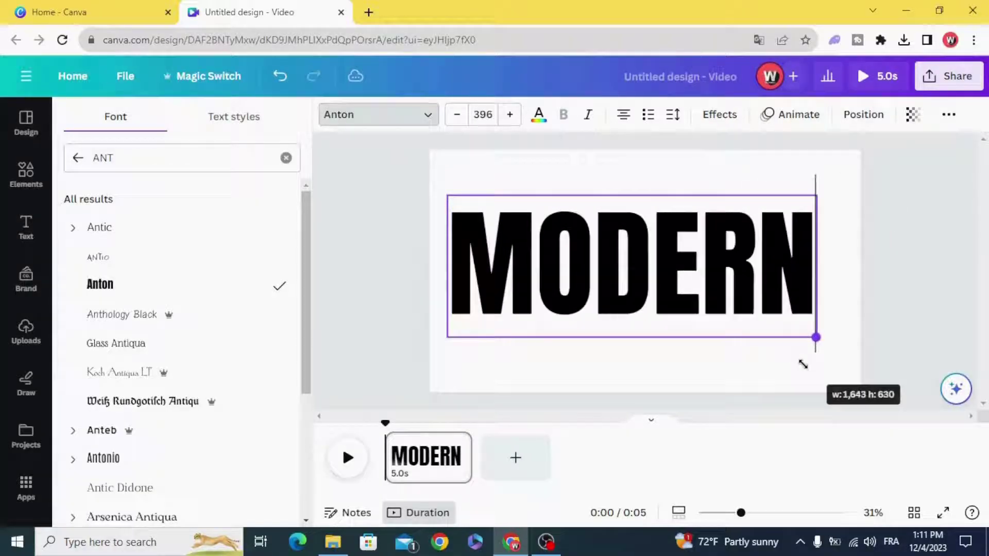
{"action": "left_click", "coordinate": [389, 278]}
{"action": "left_click", "coordinate": [554, 262]}
{"action": "left_click_drag", "start_coordinate": [554, 262], "coordinate": [567, 266]}
{"action": "left_click", "coordinate": [539, 116]}
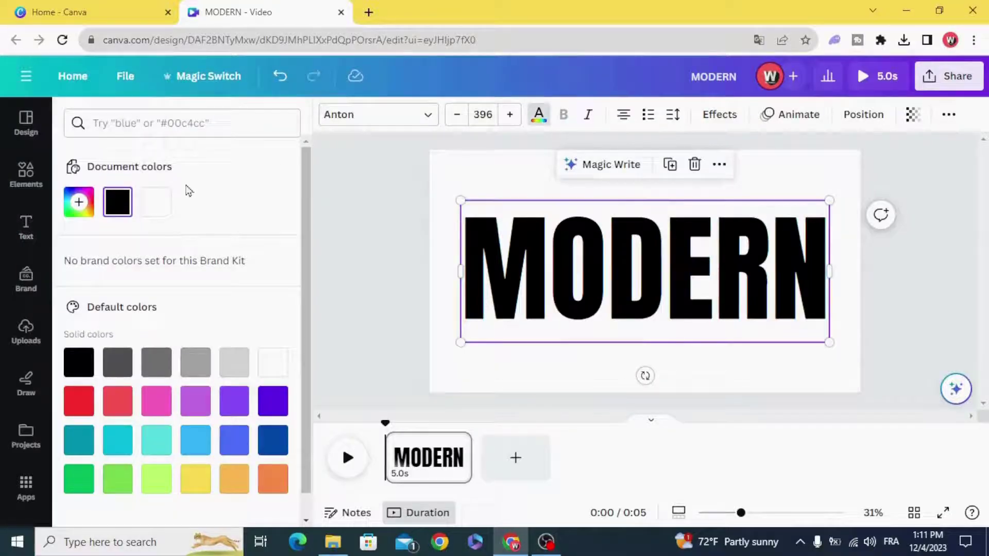
{"action": "left_click", "coordinate": [161, 206]}
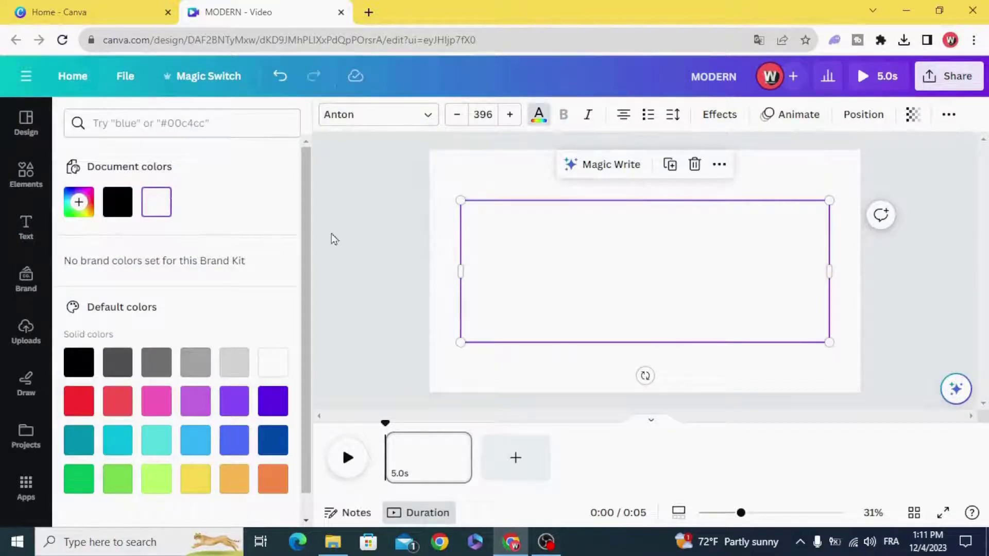
Step: Download the MODERN page as a PNG file
{"action": "left_click", "coordinate": [376, 233]}
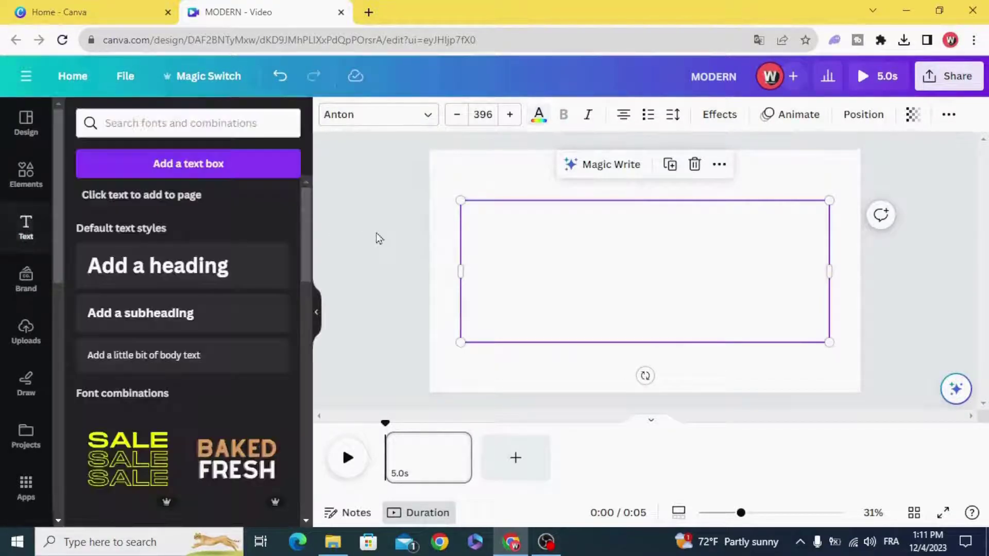
{"action": "left_click", "coordinate": [961, 80]}
{"action": "left_click", "coordinate": [880, 385]}
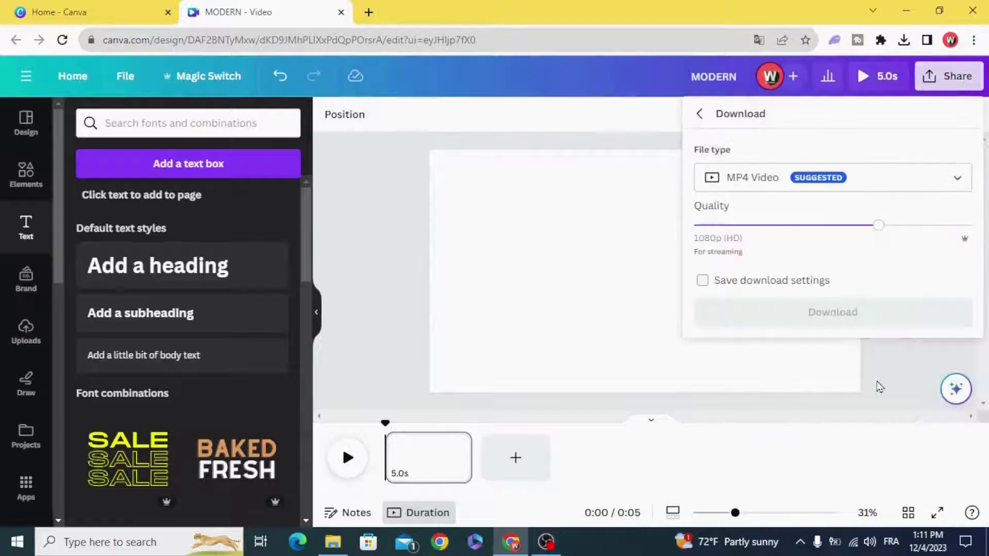
{"action": "left_click", "coordinate": [879, 181]}
{"action": "left_click", "coordinate": [849, 275]}
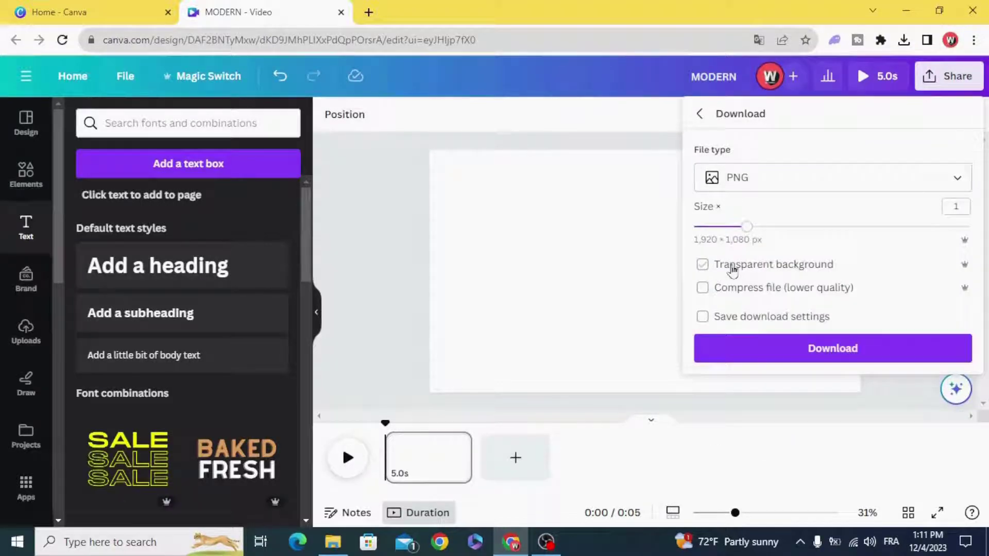
{"action": "left_click", "coordinate": [828, 349]}
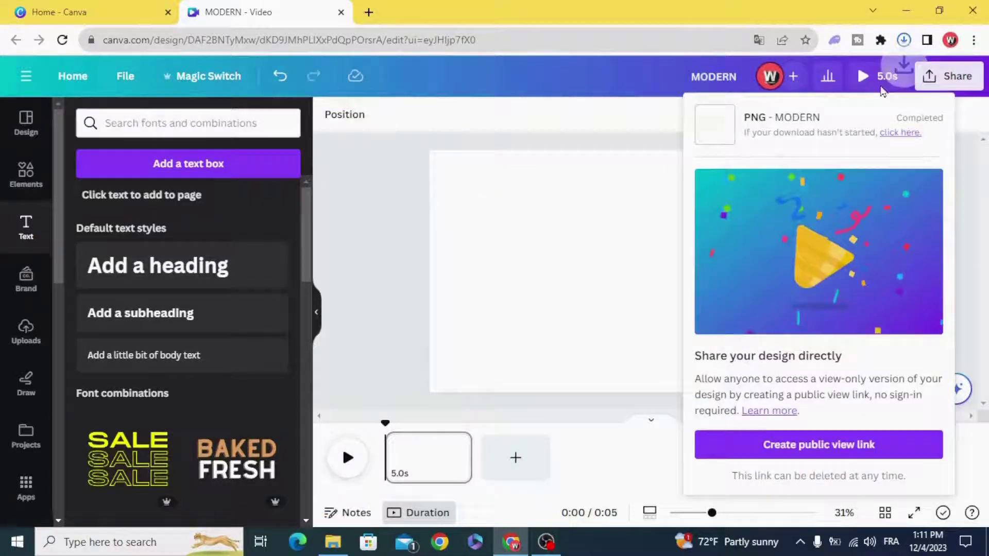
Step: Upload the downloaded MODERN (4).png into Canva's Uploads panel
{"action": "left_click", "coordinate": [905, 40]}
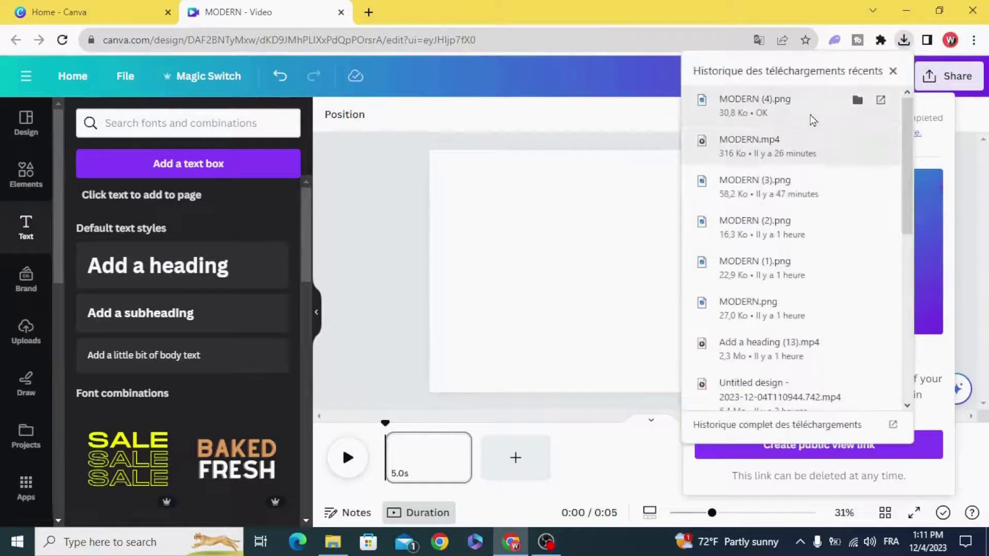
{"action": "left_click_drag", "start_coordinate": [755, 103], "coordinate": [140, 271]}
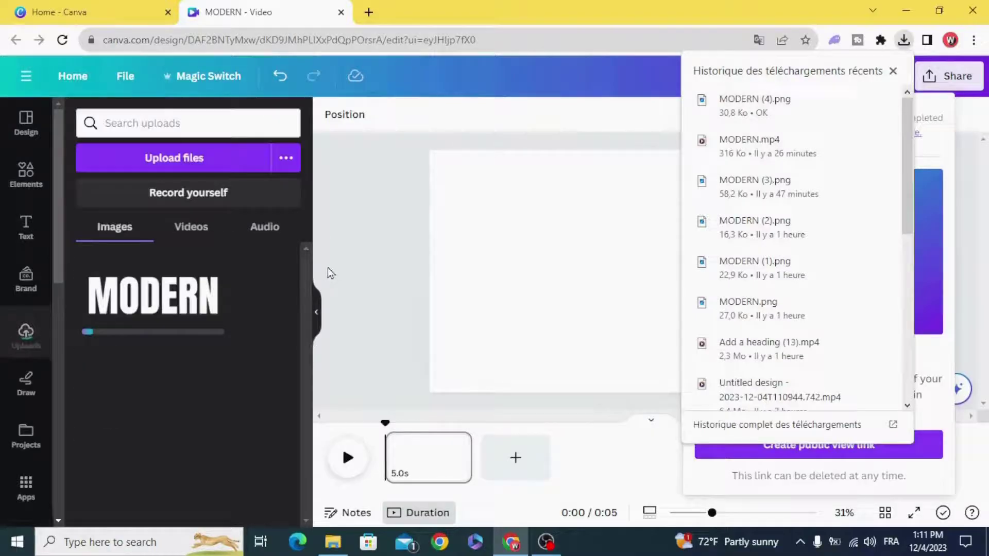
{"action": "left_click", "coordinate": [352, 281]}
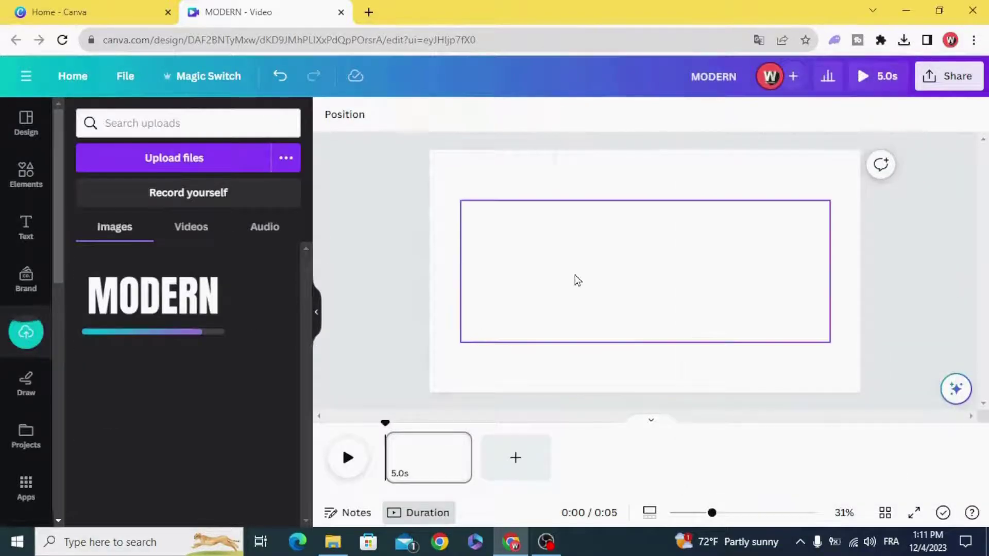
Step: Delete the MODERN word from the heading and apply a new custom text colour
{"action": "double_click", "coordinate": [577, 279]}
{"action": "key", "text": "BackSpace"}
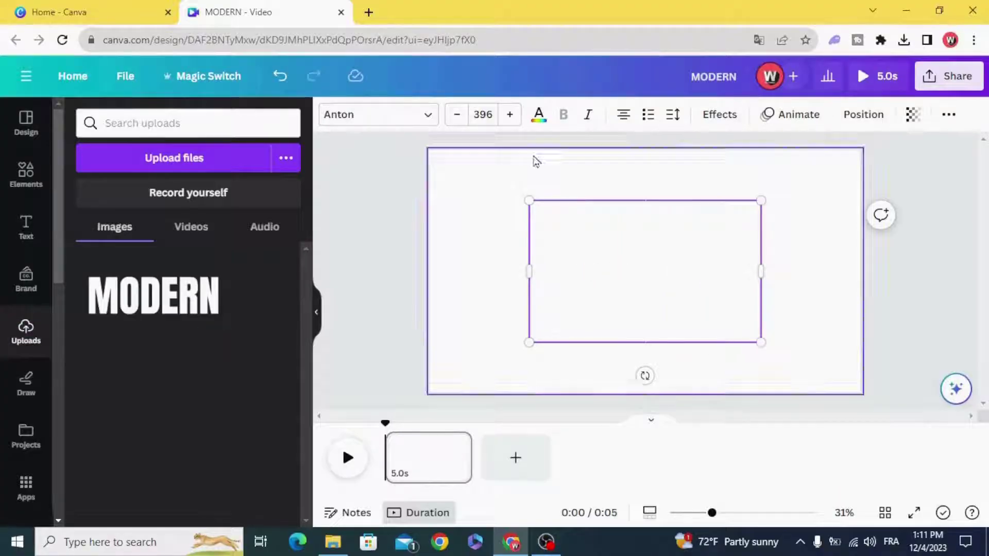
{"action": "left_click", "coordinate": [539, 114]}
{"action": "left_click", "coordinate": [80, 203]}
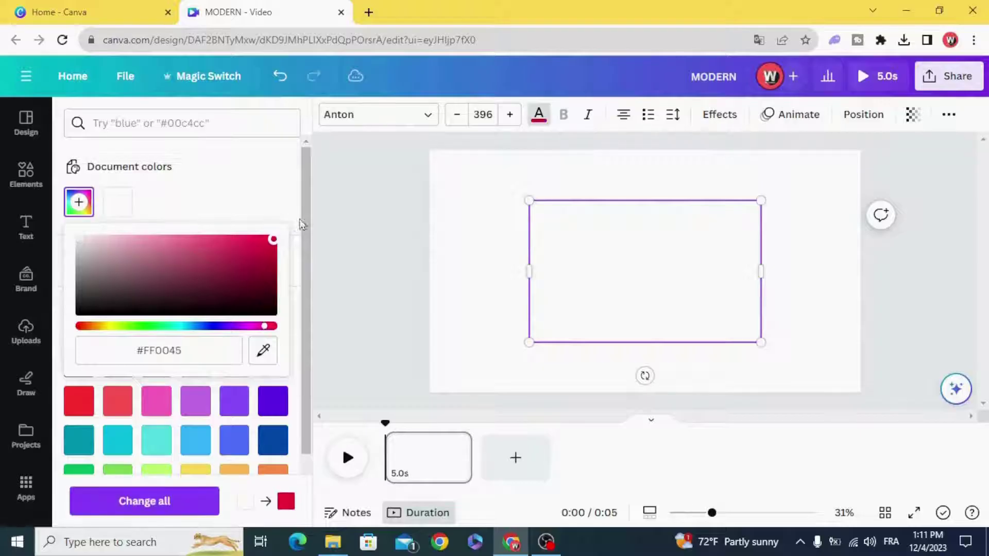
{"action": "key", "text": "Escape"}
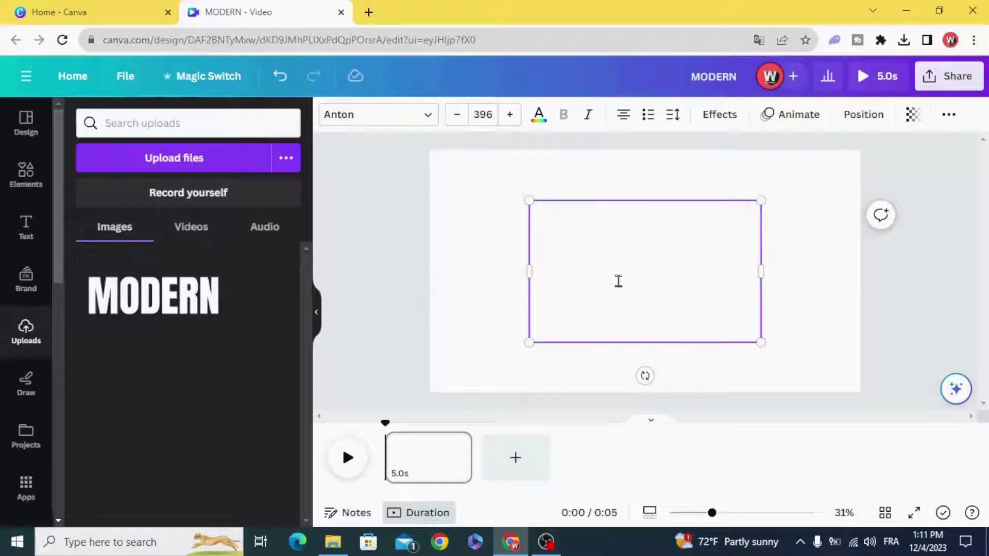
Step: Make the heading text vivid red and retype it as ANIMATED
{"action": "double_click", "coordinate": [618, 281]}
{"action": "left_click", "coordinate": [539, 115]}
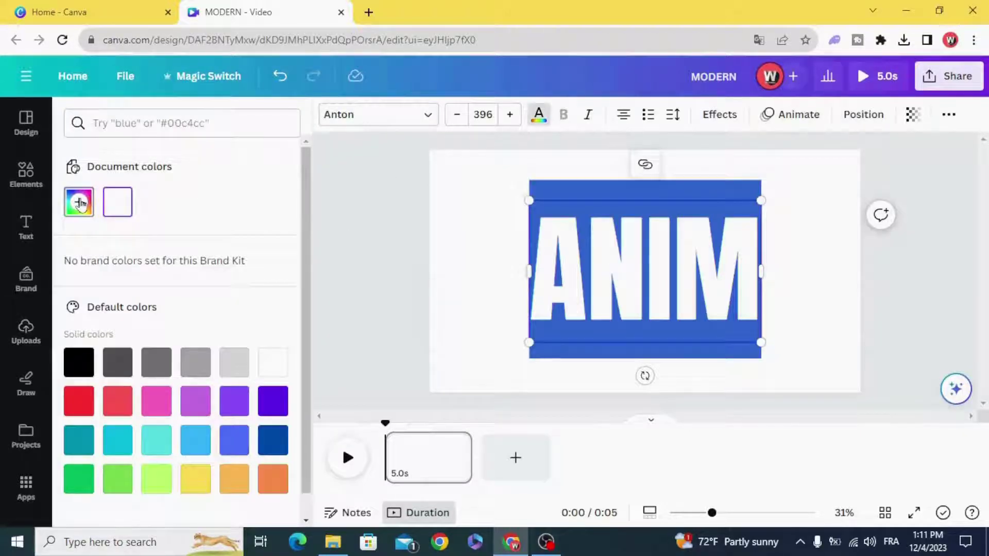
{"action": "left_click", "coordinate": [79, 203]}
{"action": "left_click_drag", "start_coordinate": [269, 291], "coordinate": [289, 236]}
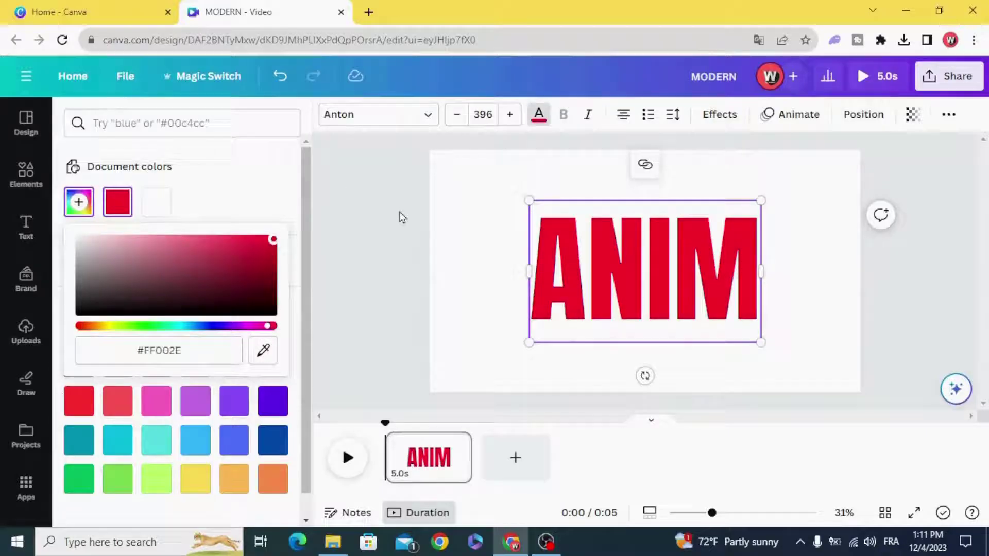
{"action": "left_click", "coordinate": [536, 237]}
{"action": "double_click", "coordinate": [728, 267]}
{"action": "type", "text": "AN"}
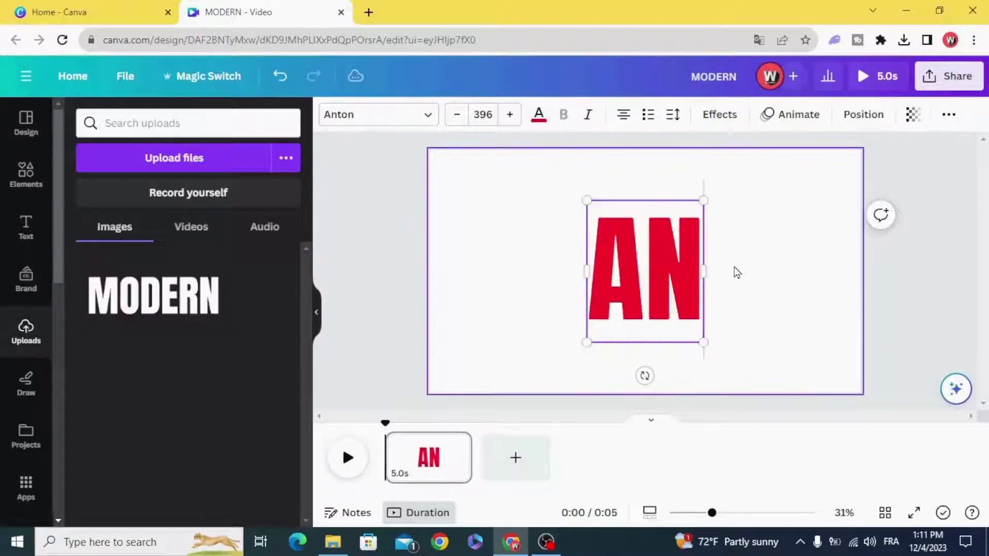
{"action": "type", "text": "IMATED"}
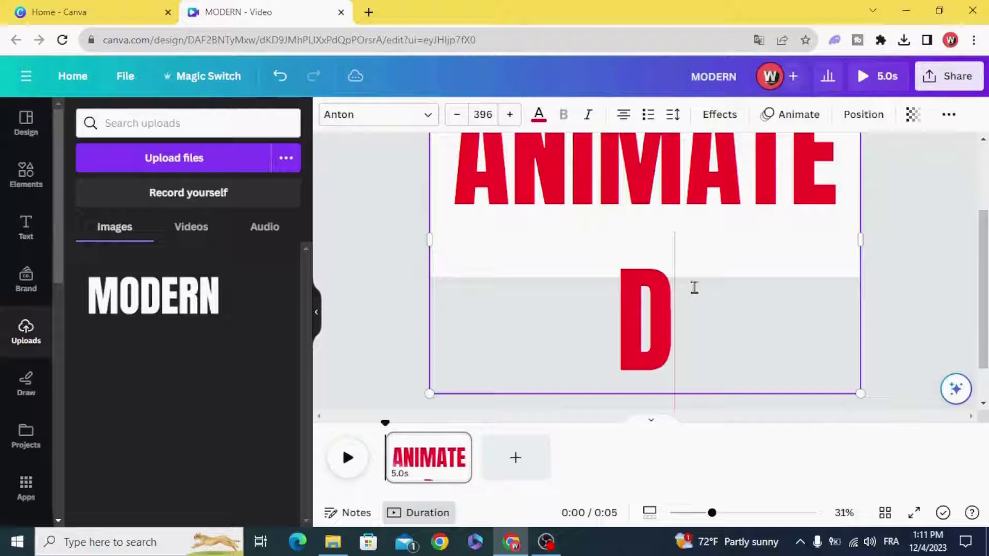
Step: Fit ANIMATED on one line, shrink it to about size 183 and centre it
{"action": "scroll", "coordinate": [499, 280], "scroll_direction": "up", "scroll_amount": 2}
{"action": "left_click_drag", "start_coordinate": [425, 362], "coordinate": [390, 354]}
{"action": "left_click_drag", "start_coordinate": [391, 202], "coordinate": [640, 277]}
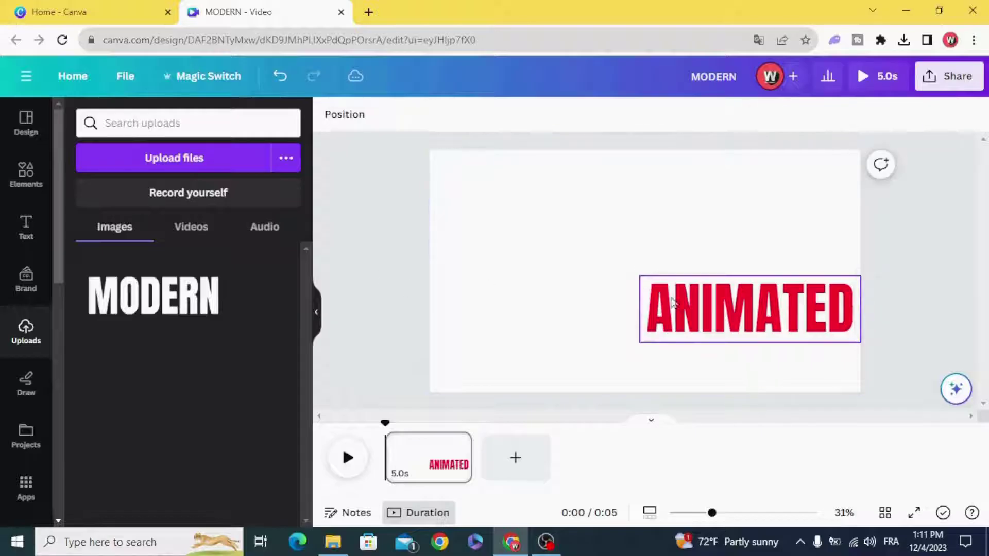
{"action": "left_click_drag", "start_coordinate": [695, 310], "coordinate": [586, 281]}
{"action": "mouse_move", "coordinate": [534, 238]}
{"action": "left_mouse_down"}
{"action": "mouse_move", "coordinate": [545, 241]}
{"action": "mouse_move", "coordinate": [536, 238]}
{"action": "left_mouse_up"}
{"action": "left_click_drag", "start_coordinate": [580, 271], "coordinate": [580, 273]}
Step: Download the ANIMATED page as a PNG file
{"action": "left_click", "coordinate": [942, 150]}
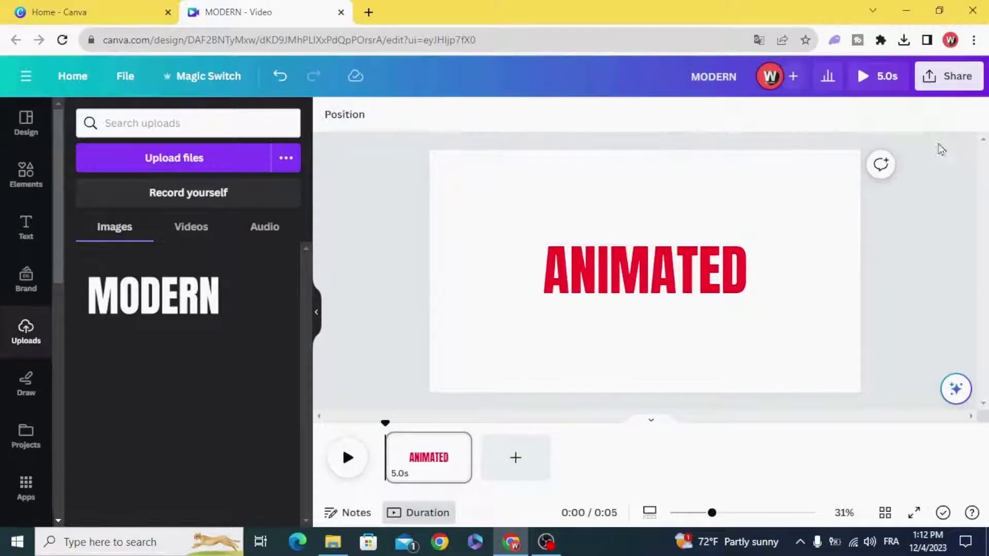
{"action": "left_click", "coordinate": [958, 76]}
{"action": "scroll", "coordinate": [894, 280], "scroll_direction": "down", "scroll_amount": 2}
{"action": "left_click", "coordinate": [861, 375]}
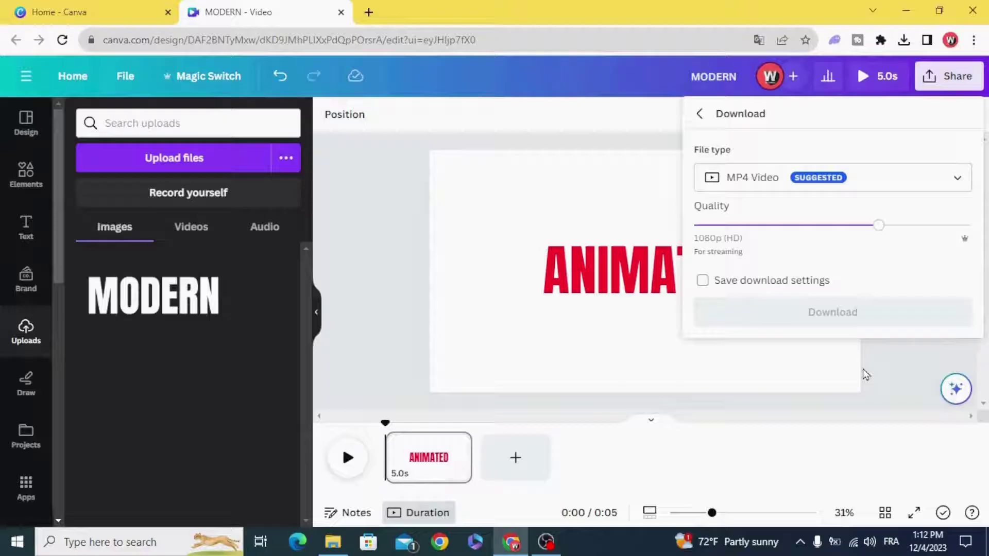
{"action": "left_click", "coordinate": [899, 177]}
{"action": "scroll", "coordinate": [844, 242], "scroll_direction": "up", "scroll_amount": 2}
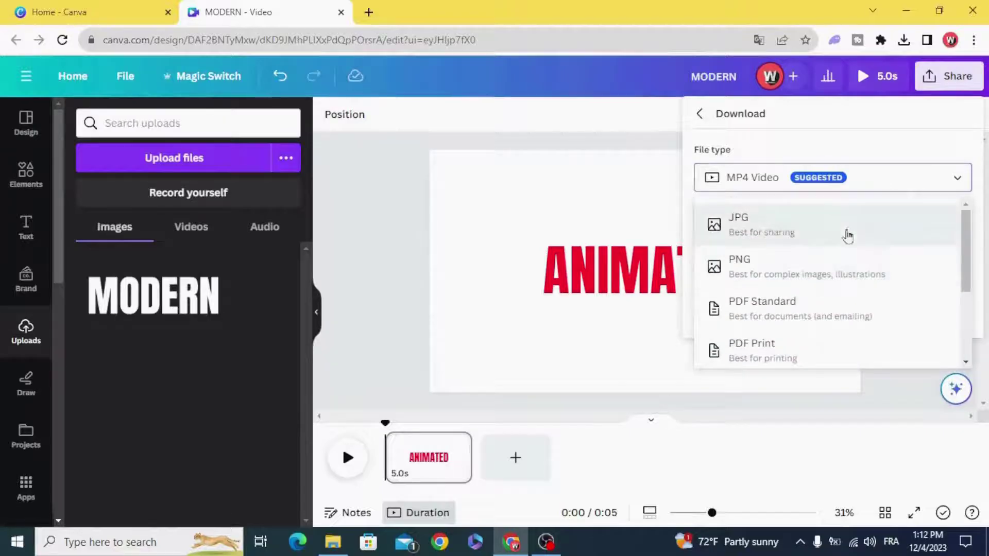
{"action": "left_click", "coordinate": [841, 273]}
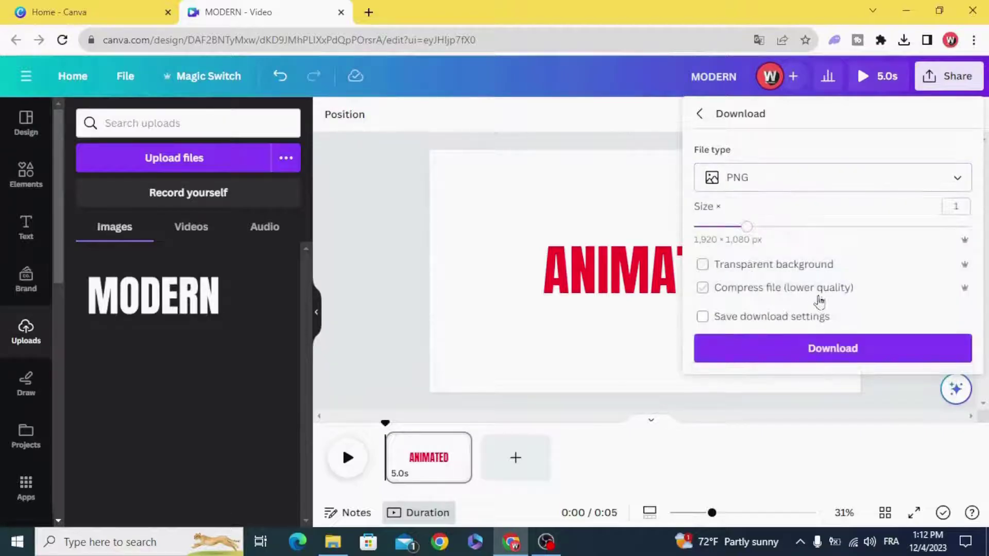
{"action": "left_click", "coordinate": [819, 348]}
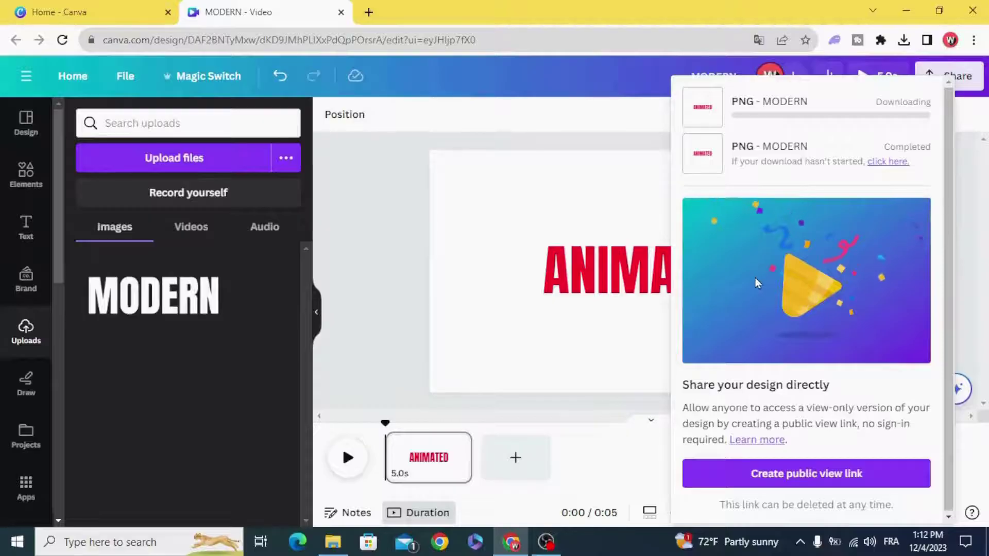
Step: Upload the downloaded ANIMATED PNG into Canva, then select the heading's text for editing
{"action": "left_click", "coordinate": [395, 256]}
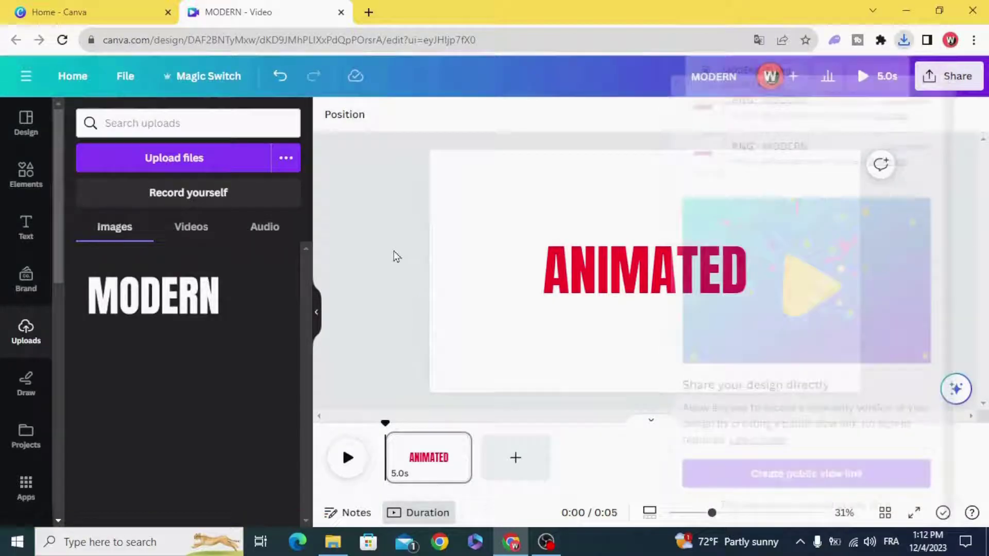
{"action": "left_click", "coordinate": [903, 41]}
{"action": "left_click_drag", "start_coordinate": [817, 98], "coordinate": [335, 280]}
{"action": "left_click", "coordinate": [420, 275]}
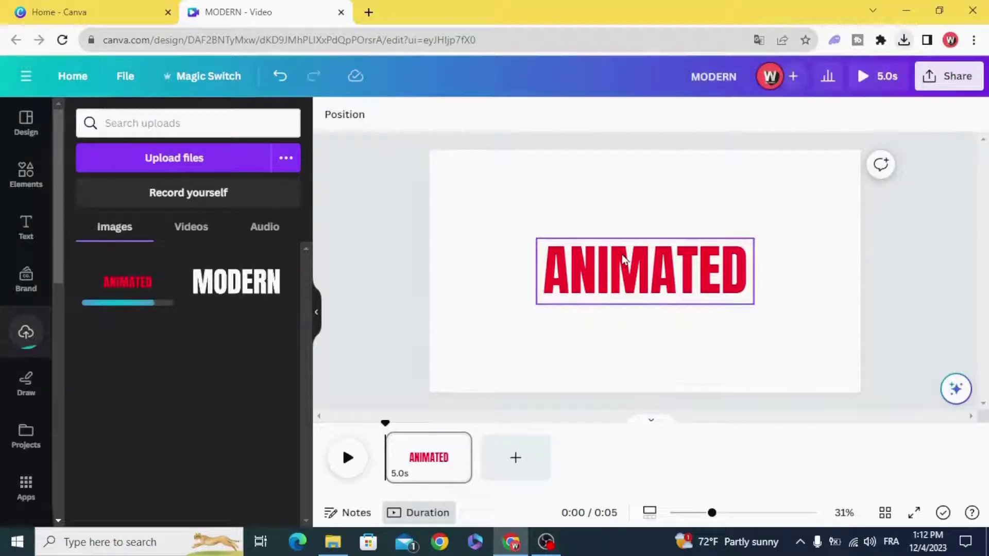
{"action": "double_click", "coordinate": [621, 264]}
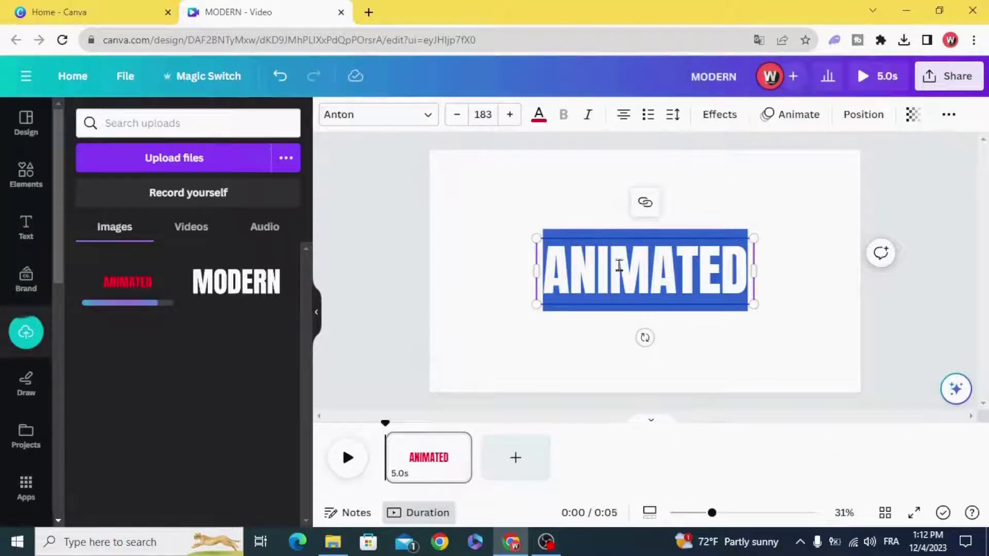
Step: Retype the heading as TEXT and apply the Horizon font
{"action": "type", "text": "TEXT"}
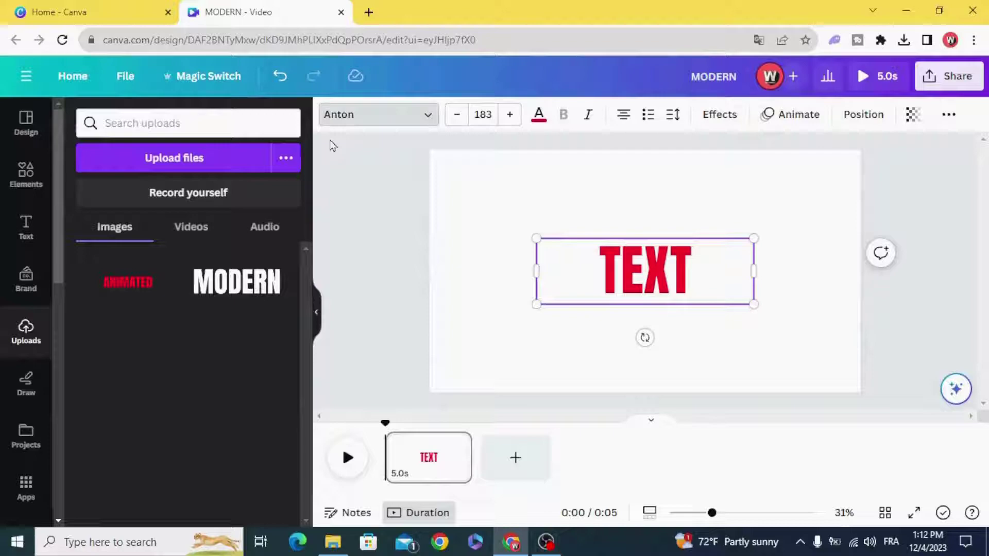
{"action": "left_click", "coordinate": [338, 123]}
{"action": "type", "text": "ANT"}
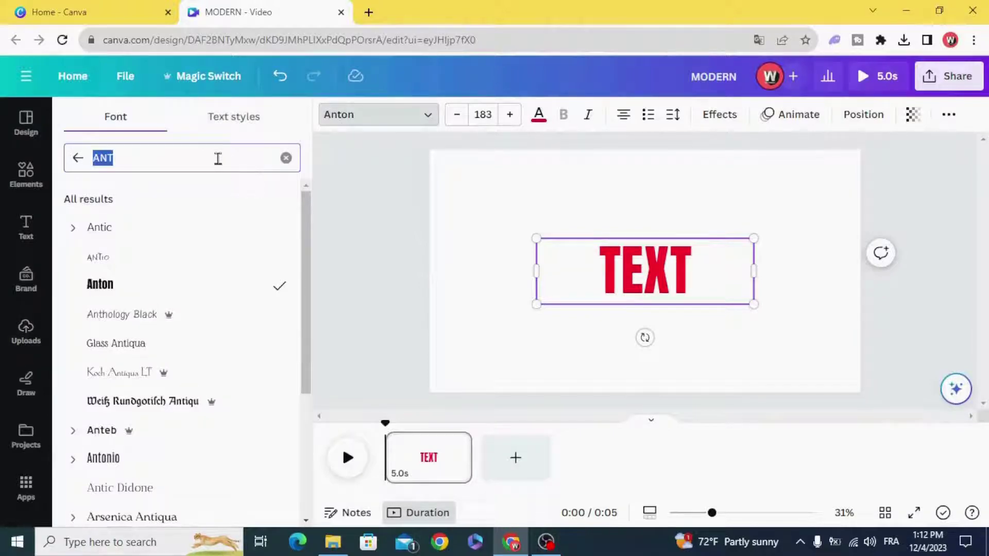
{"action": "type", "text": "HOR"}
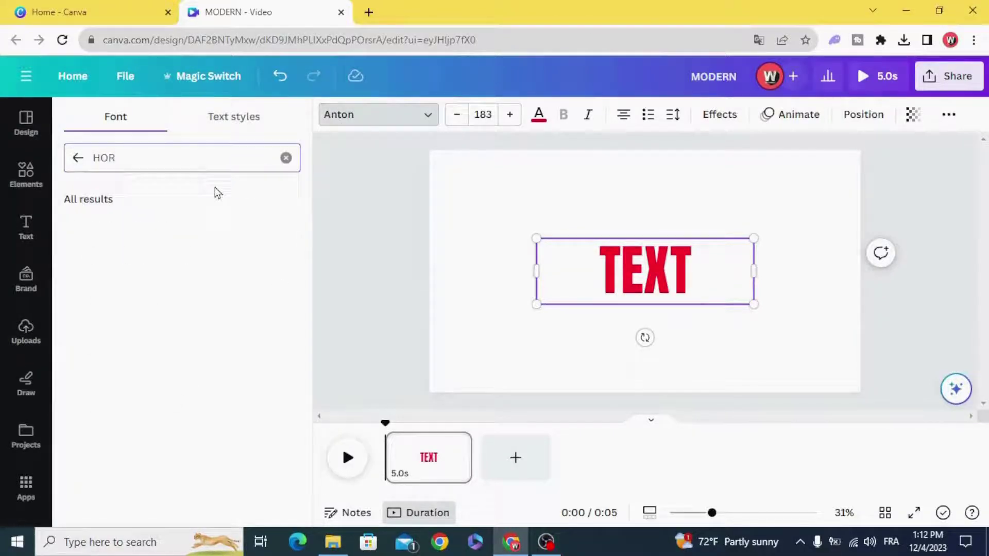
{"action": "left_click", "coordinate": [210, 225]}
Step: Shrink TEXT to font size 105 and centre it on the page
{"action": "left_click", "coordinate": [562, 263]}
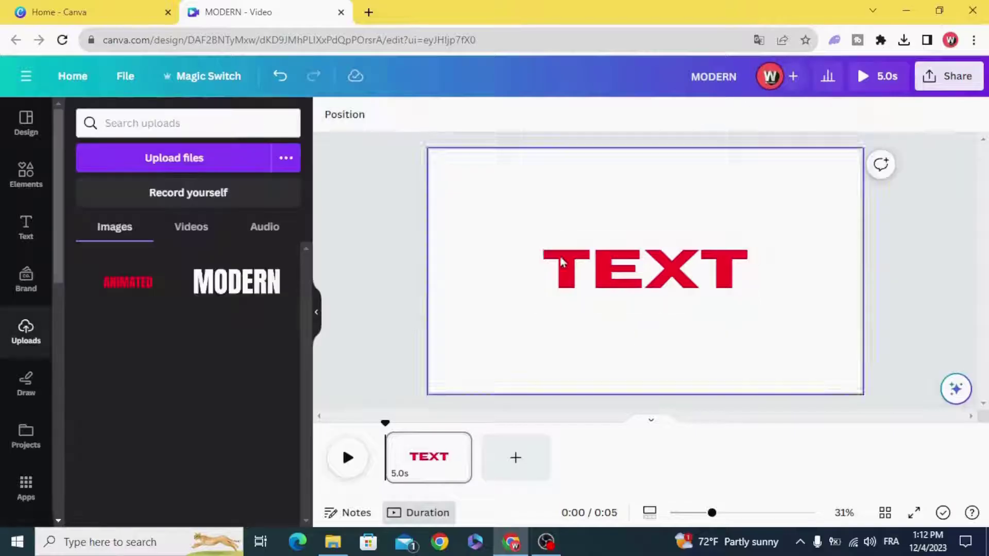
{"action": "left_click", "coordinate": [562, 263]}
{"action": "left_click_drag", "start_coordinate": [537, 236], "coordinate": [629, 266]}
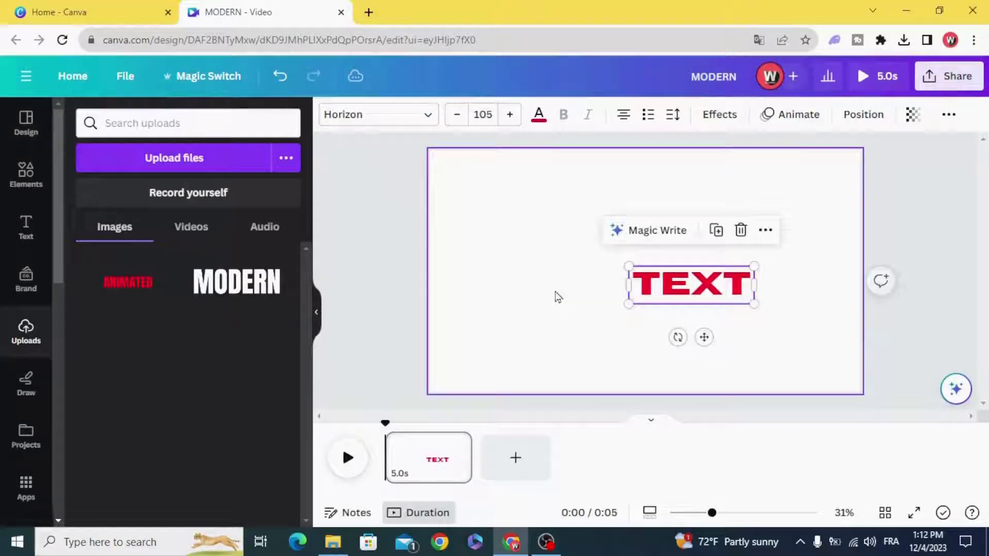
{"action": "left_click_drag", "start_coordinate": [679, 292], "coordinate": [632, 278]}
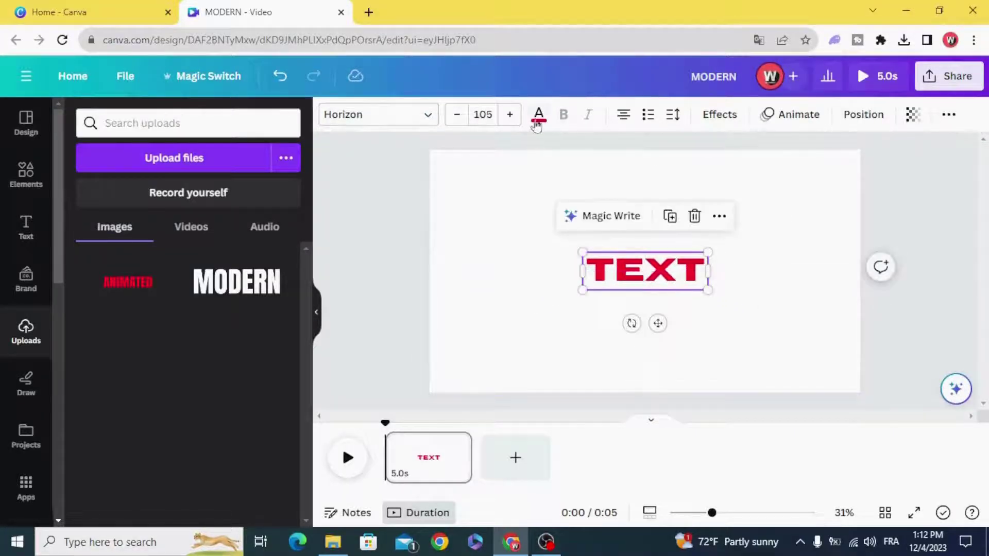
{"action": "left_click", "coordinate": [538, 116]}
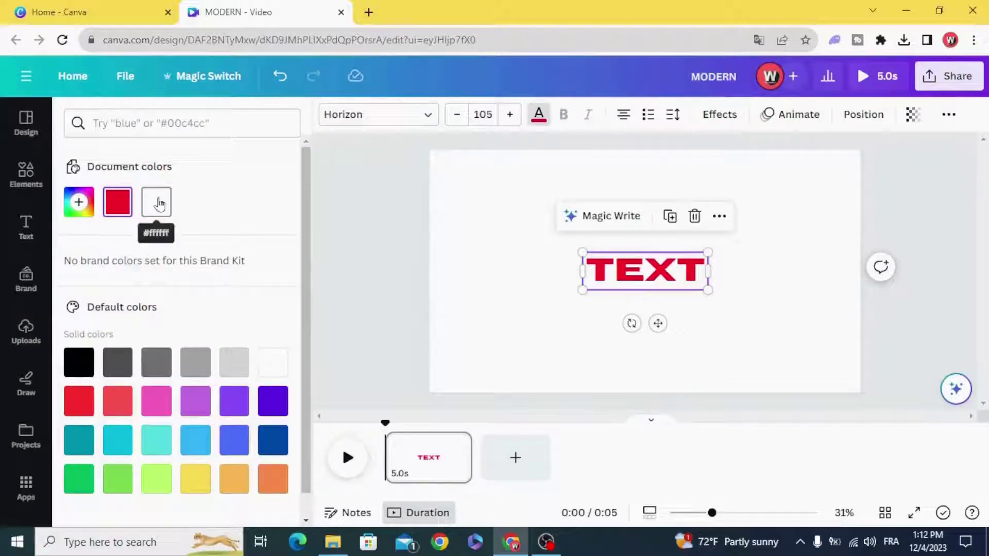
Step: Make TEXT white and download the page as a transparent-background PNG
{"action": "left_click", "coordinate": [159, 204]}
{"action": "left_click", "coordinate": [399, 219]}
{"action": "left_click", "coordinate": [948, 77]}
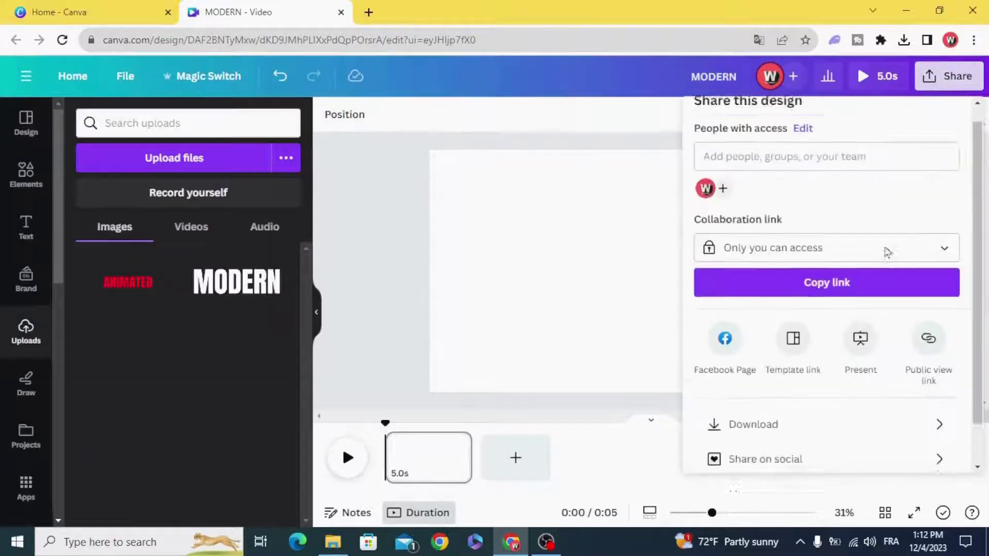
{"action": "scroll", "coordinate": [837, 391], "scroll_direction": "down", "scroll_amount": 1}
{"action": "left_click", "coordinate": [845, 379]}
{"action": "left_click", "coordinate": [895, 180]}
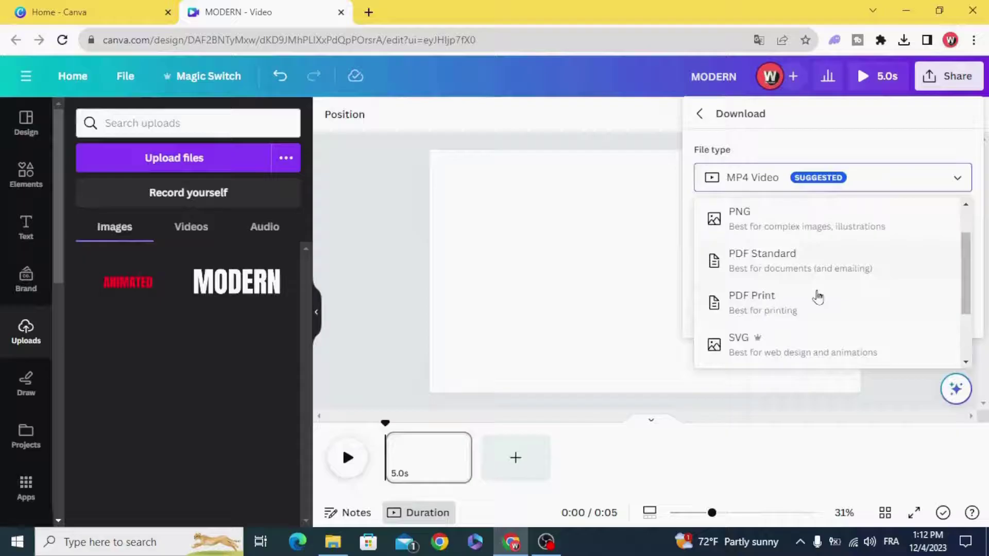
{"action": "scroll", "coordinate": [818, 298], "scroll_direction": "up", "scroll_amount": 1}
{"action": "left_click", "coordinate": [857, 267]}
{"action": "left_click", "coordinate": [706, 266]}
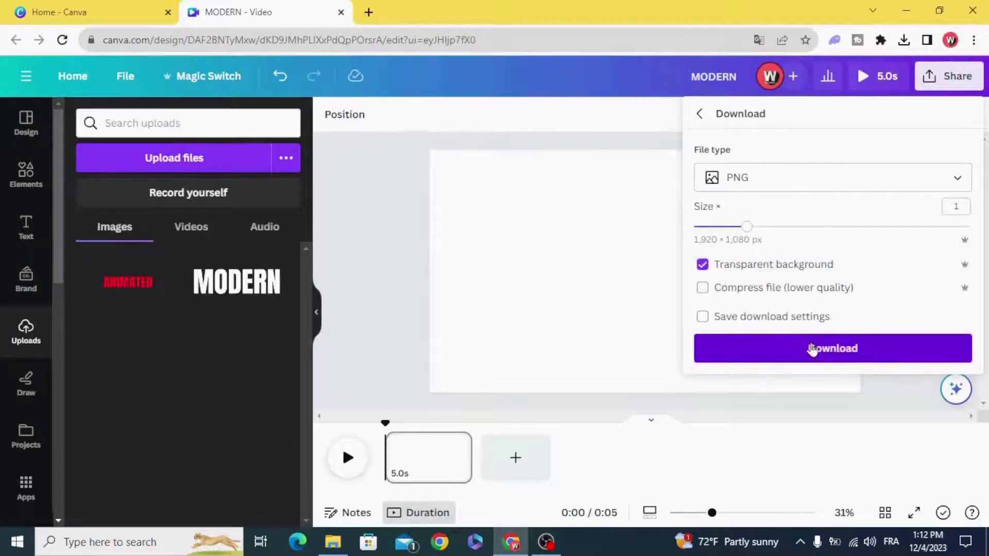
{"action": "left_click", "coordinate": [810, 349]}
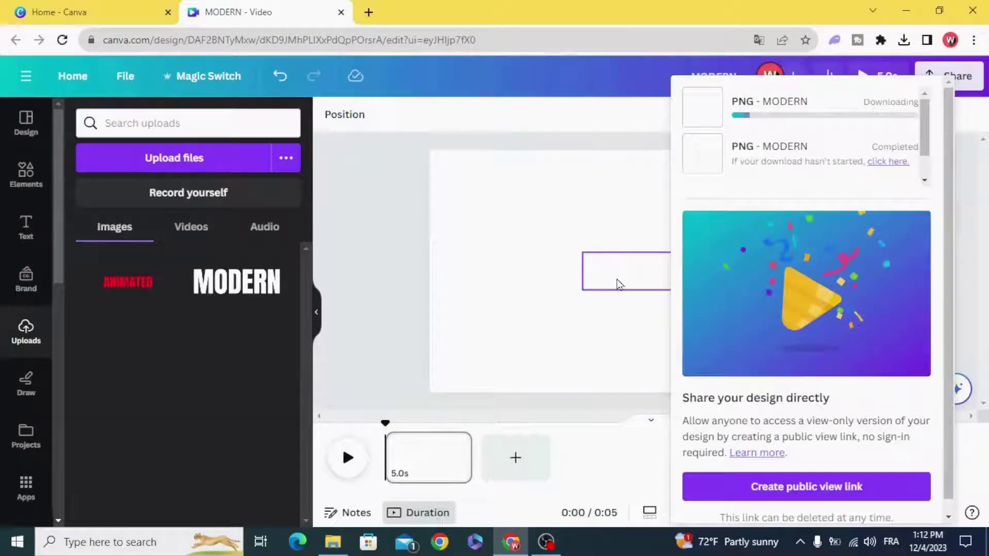
Step: Upload the downloaded TEXT PNG into Canva's Images uploads
{"action": "left_click", "coordinate": [407, 270]}
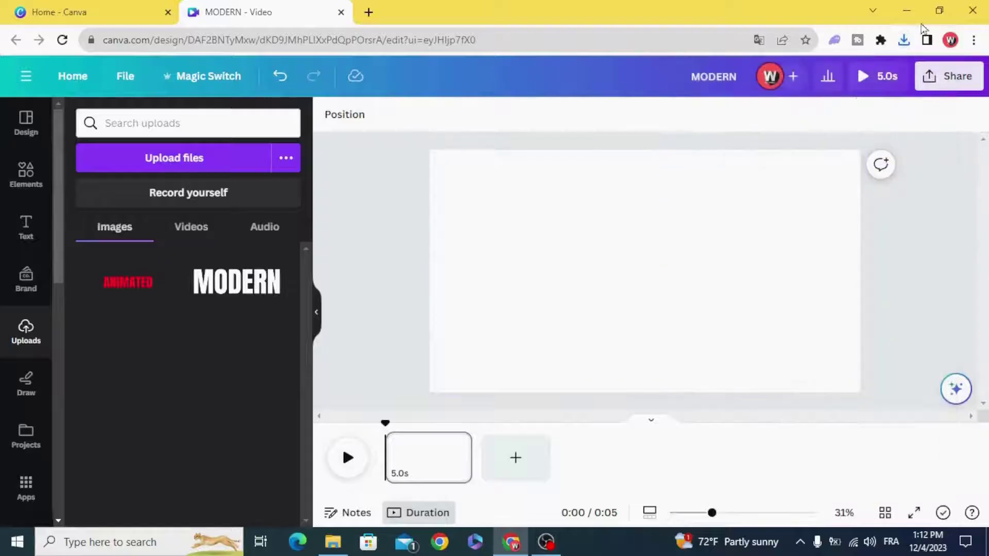
{"action": "left_click", "coordinate": [905, 45]}
{"action": "left_click_drag", "start_coordinate": [804, 106], "coordinate": [336, 299]}
Step: Delete the leftover empty text box from the page
{"action": "left_click", "coordinate": [392, 289]}
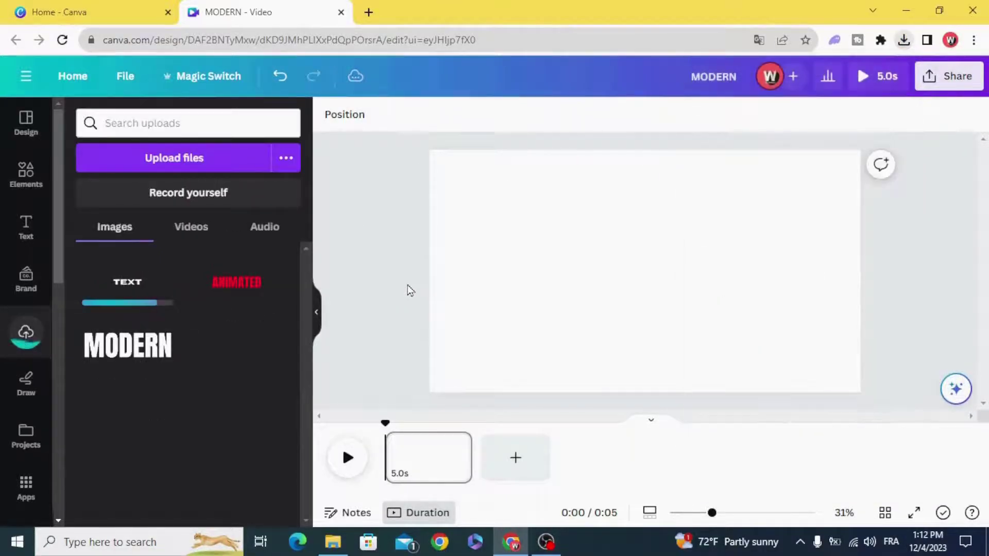
{"action": "left_click_drag", "start_coordinate": [402, 176], "coordinate": [767, 341]}
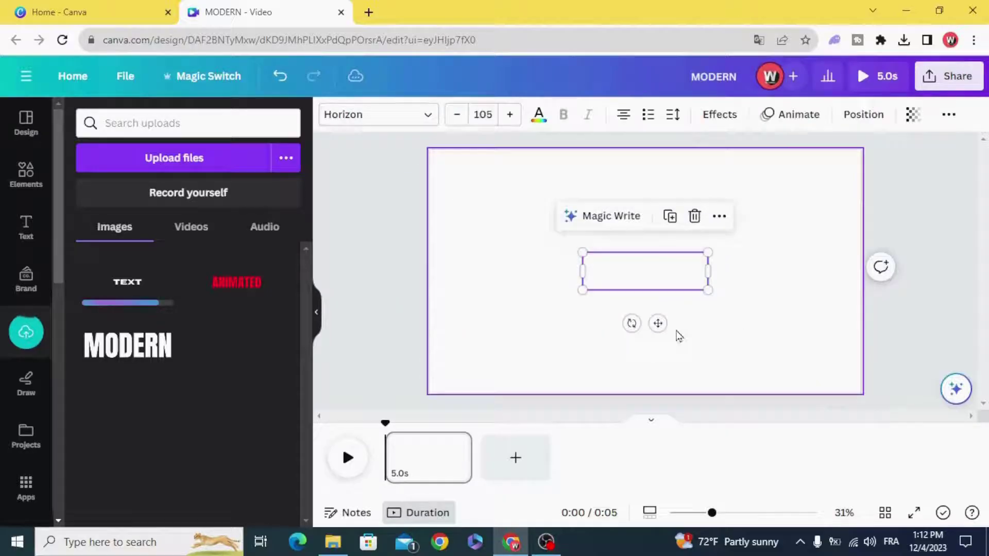
{"action": "left_click", "coordinate": [536, 236]}
{"action": "left_click", "coordinate": [644, 268]}
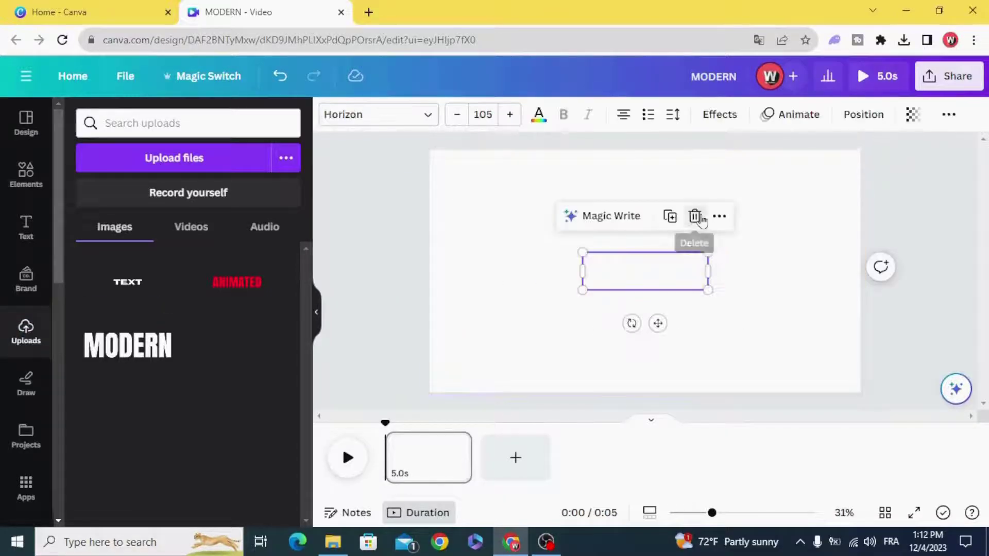
{"action": "left_click", "coordinate": [695, 216]}
Step: Set the page background colour to black
{"action": "left_click", "coordinate": [433, 454]}
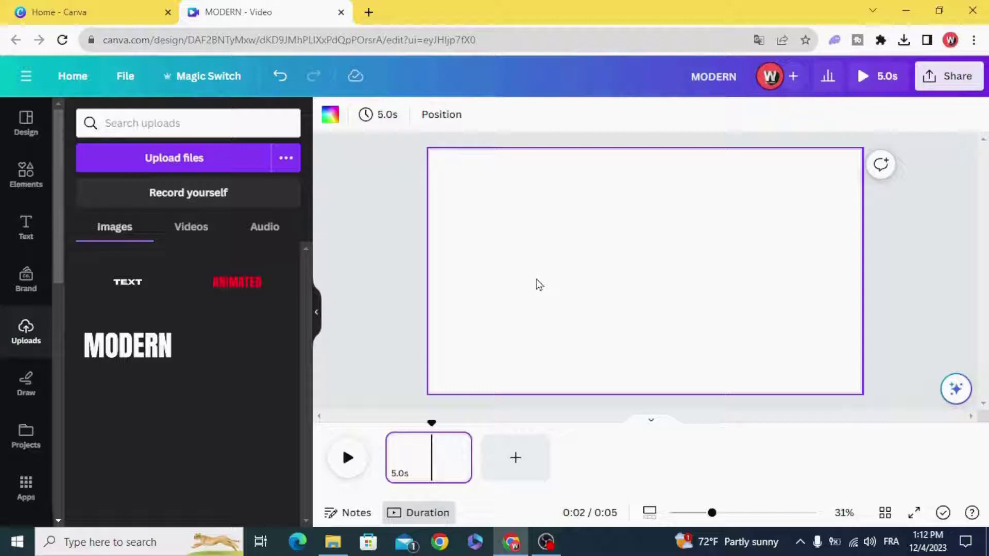
{"action": "left_click", "coordinate": [330, 117]}
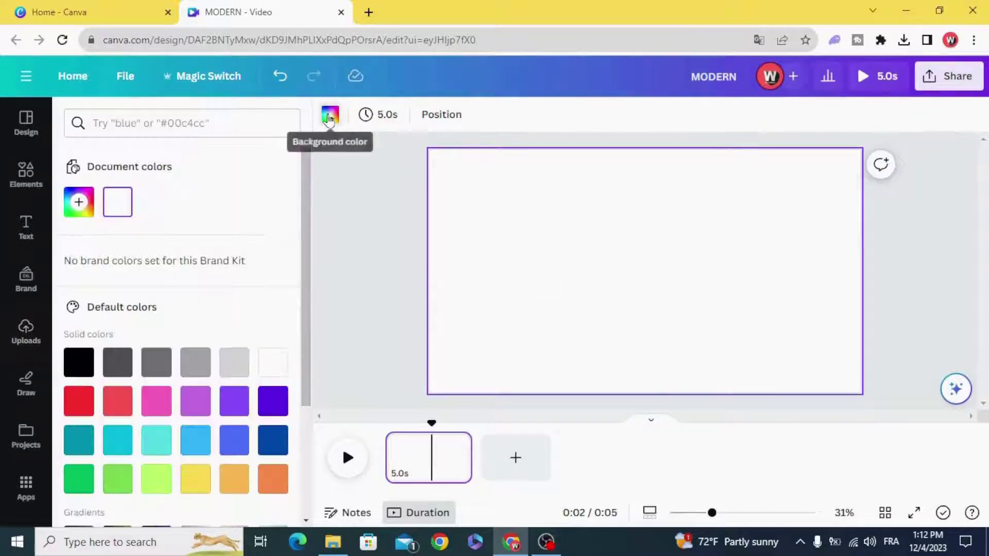
{"action": "left_click", "coordinate": [79, 362]}
{"action": "left_click", "coordinate": [386, 296]}
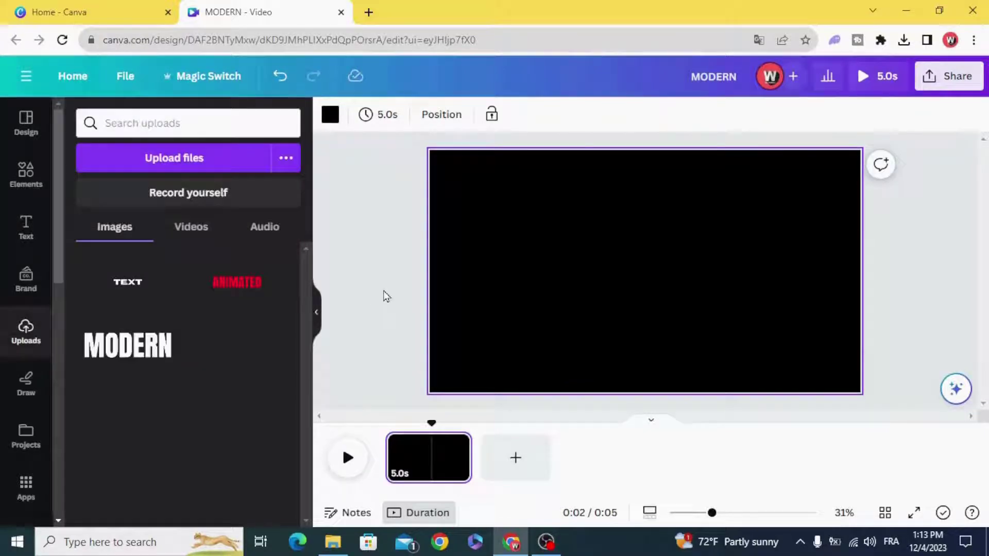
Step: Place the MODERN upload, enlarge it to fill the page and crop to the letters' top half
{"action": "left_click", "coordinate": [134, 354]}
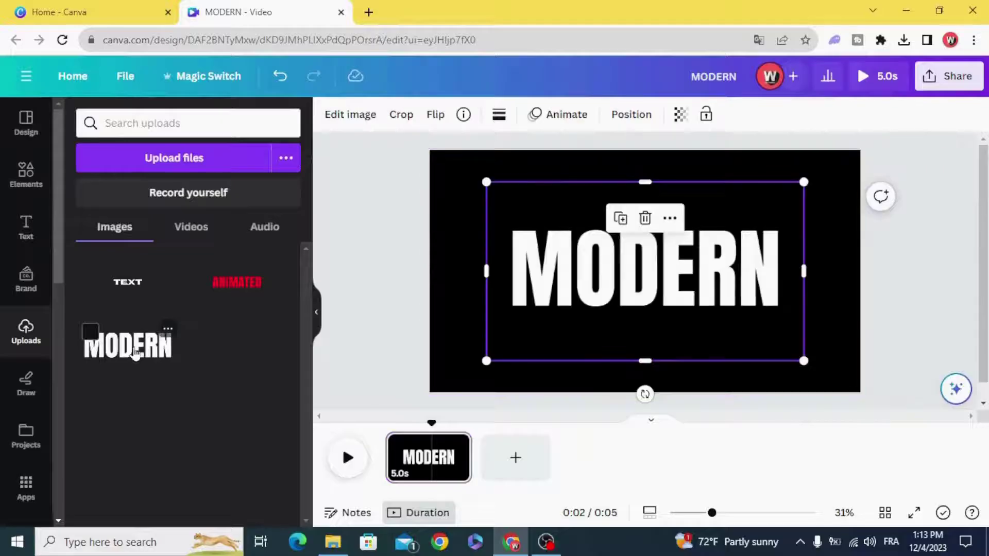
{"action": "left_click_drag", "start_coordinate": [566, 281], "coordinate": [523, 263]}
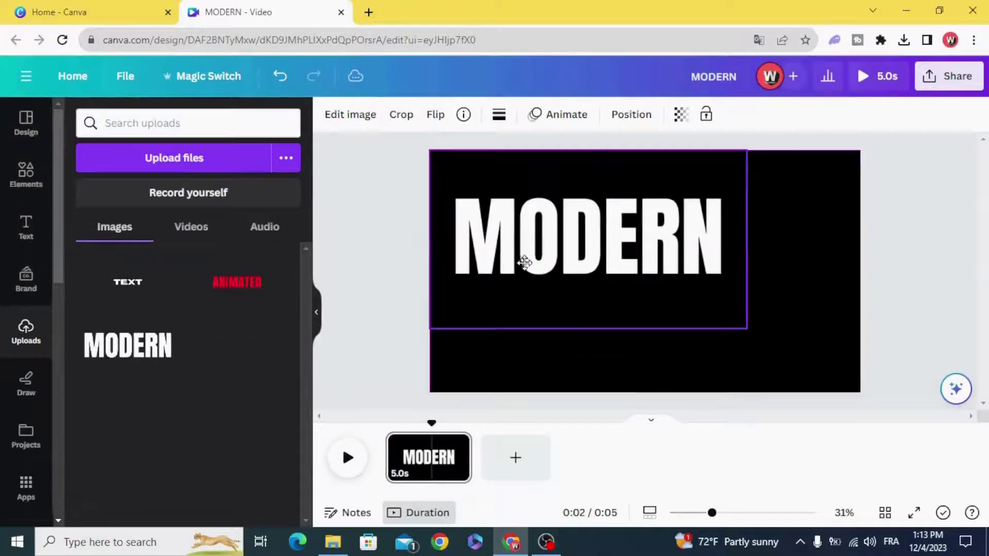
{"action": "left_click_drag", "start_coordinate": [746, 328], "coordinate": [857, 394]}
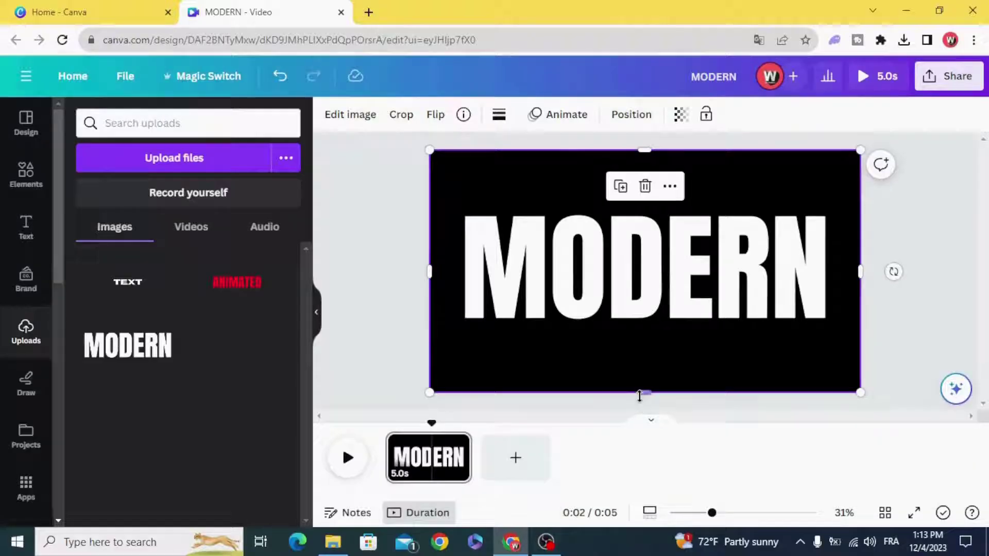
{"action": "left_click_drag", "start_coordinate": [641, 387], "coordinate": [660, 273]}
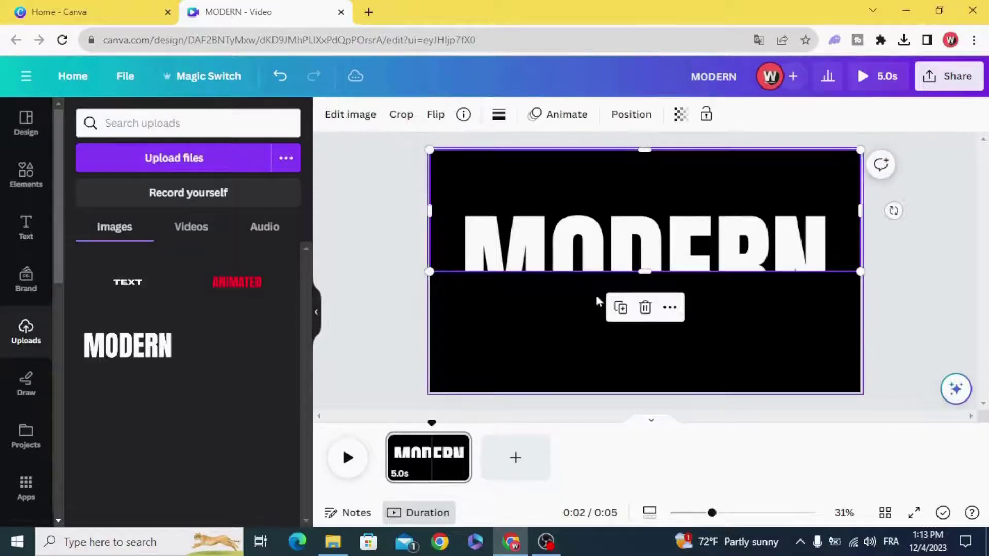
Step: Duplicate the MODERN strip and crop the copy to the lower half, aligned beneath
{"action": "left_click", "coordinate": [620, 308]}
{"action": "left_click_drag", "start_coordinate": [620, 274], "coordinate": [643, 330]}
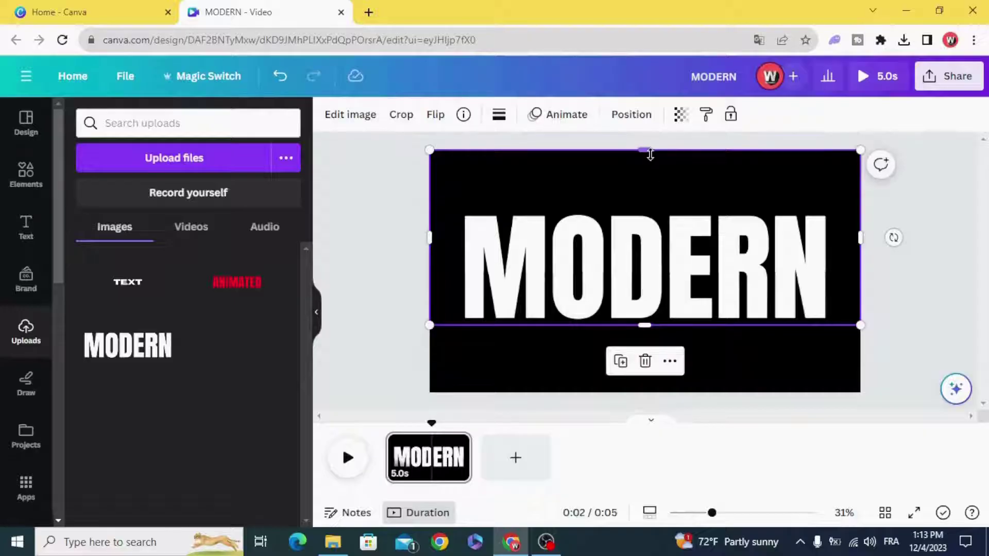
{"action": "left_click_drag", "start_coordinate": [650, 155], "coordinate": [672, 273]}
{"action": "left_click", "coordinate": [387, 283]}
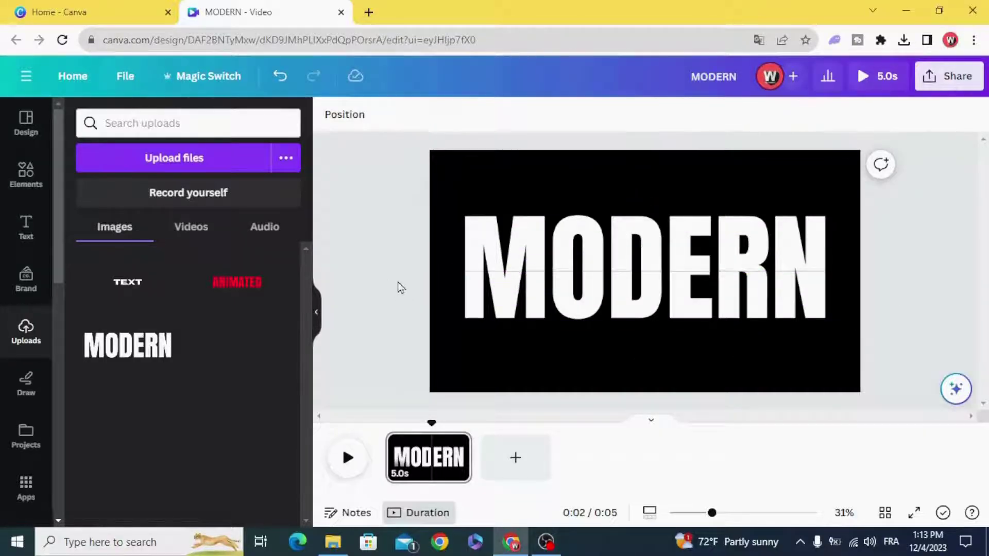
{"action": "left_click", "coordinate": [567, 304]}
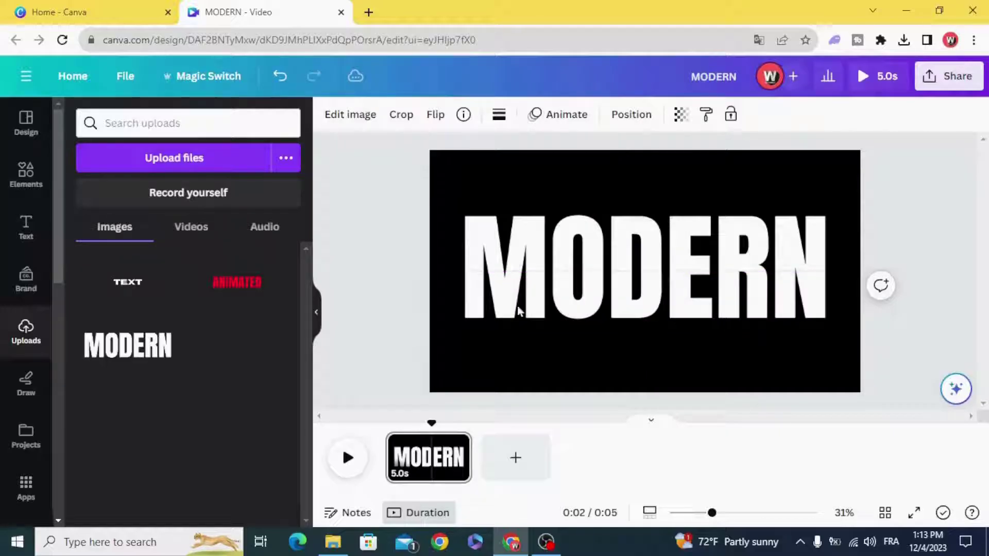
Step: Duplicate the first page to create a second 5-second page
{"action": "left_click", "coordinate": [473, 440]}
{"action": "left_click", "coordinate": [456, 446]}
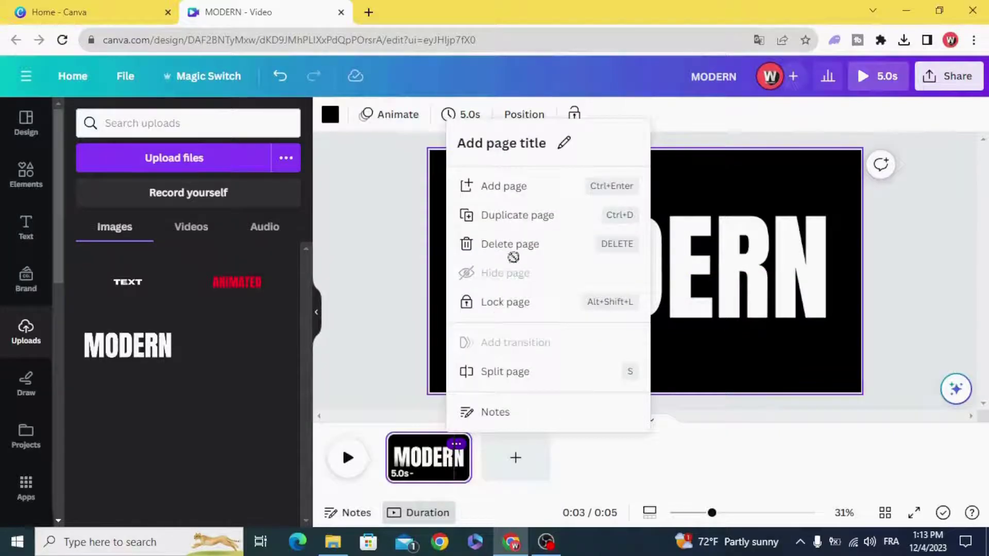
{"action": "left_click", "coordinate": [532, 222]}
Step: On the new page, move the top MODERN half up and the bottom half down
{"action": "left_click", "coordinate": [602, 236]}
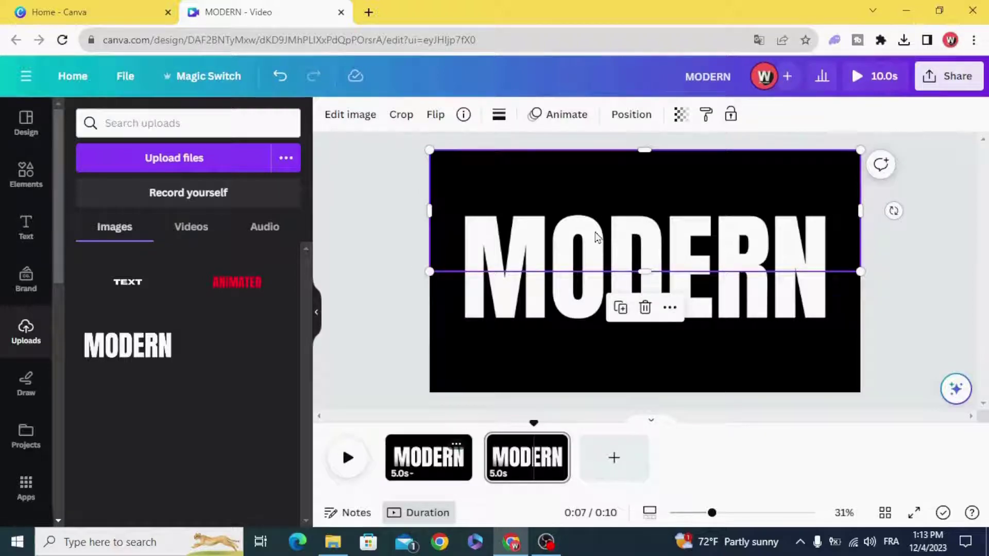
{"action": "left_click_drag", "start_coordinate": [596, 237], "coordinate": [598, 203]}
{"action": "left_click_drag", "start_coordinate": [592, 296], "coordinate": [592, 325]}
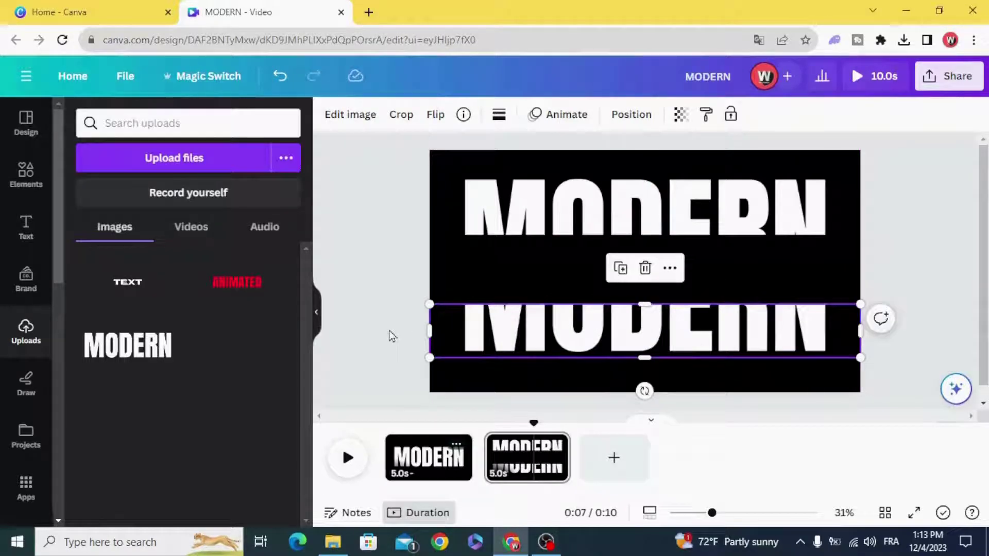
Step: Add the red ANIMATED upload to page 2 and enlarge it across the whole page
{"action": "left_click", "coordinate": [370, 332]}
{"action": "left_click", "coordinate": [255, 285]}
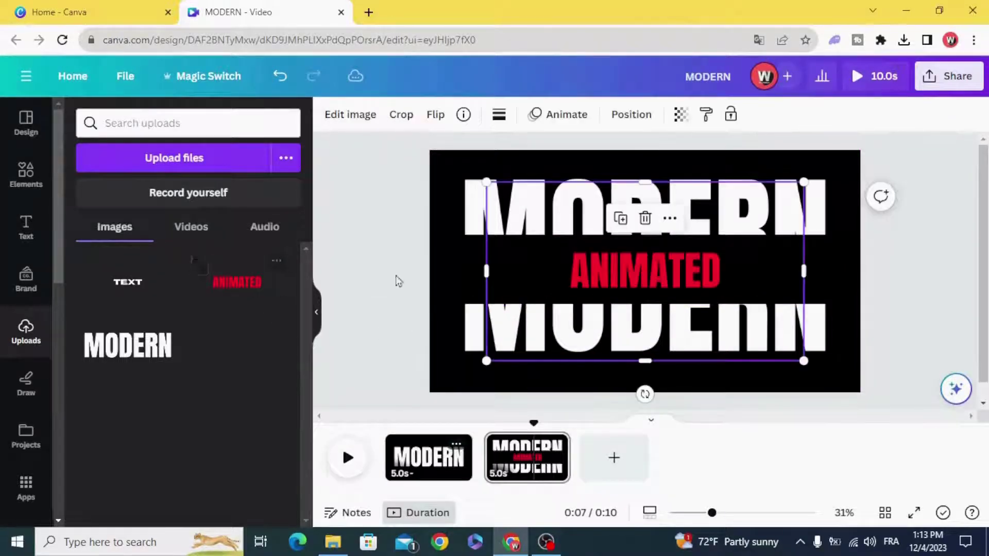
{"action": "left_click_drag", "start_coordinate": [596, 276], "coordinate": [540, 244]}
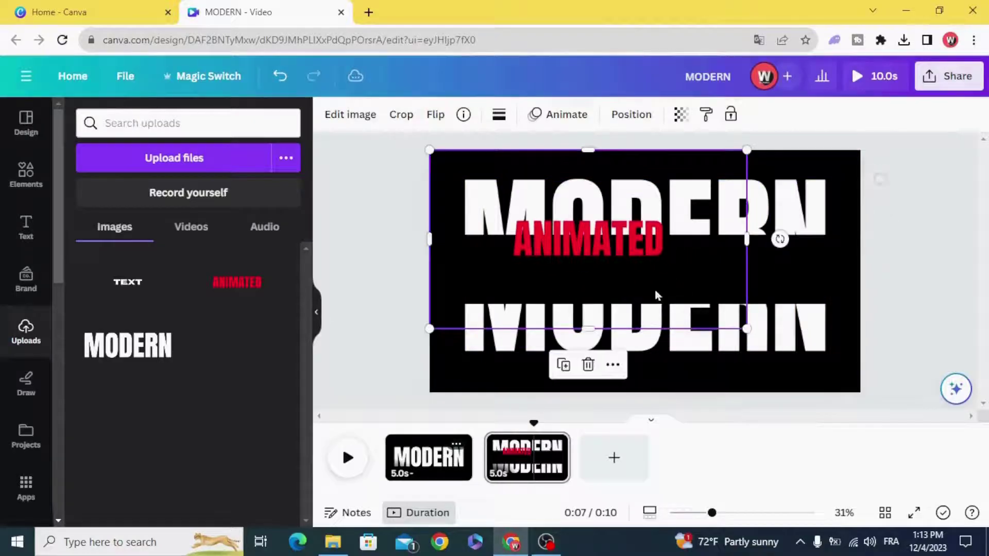
{"action": "left_click", "coordinate": [739, 326]}
{"action": "left_click", "coordinate": [721, 324]}
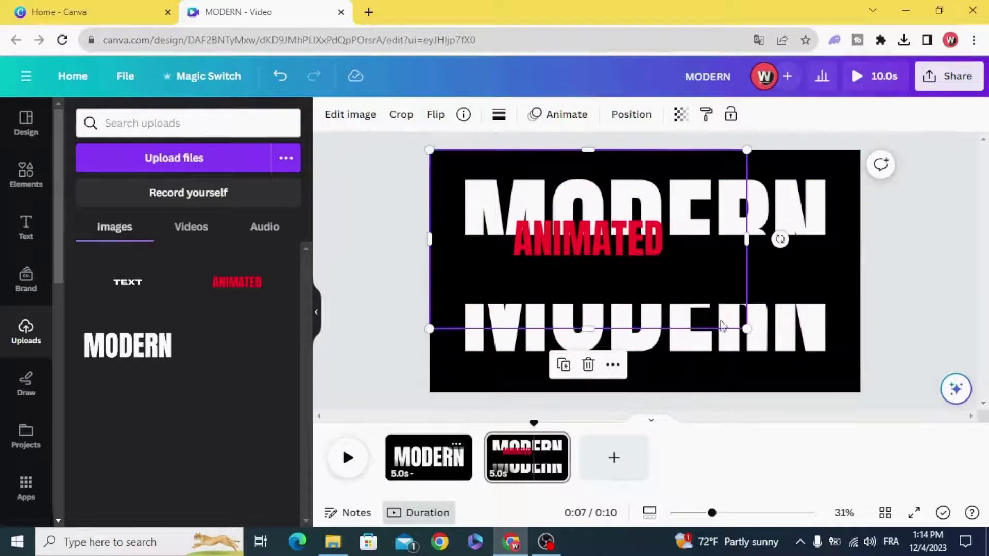
{"action": "left_click_drag", "start_coordinate": [747, 329], "coordinate": [861, 393]}
Step: Crop ANIMATED's top and bottom to a thin band centred between the MODERN halves
{"action": "left_click_drag", "start_coordinate": [648, 393], "coordinate": [669, 369]}
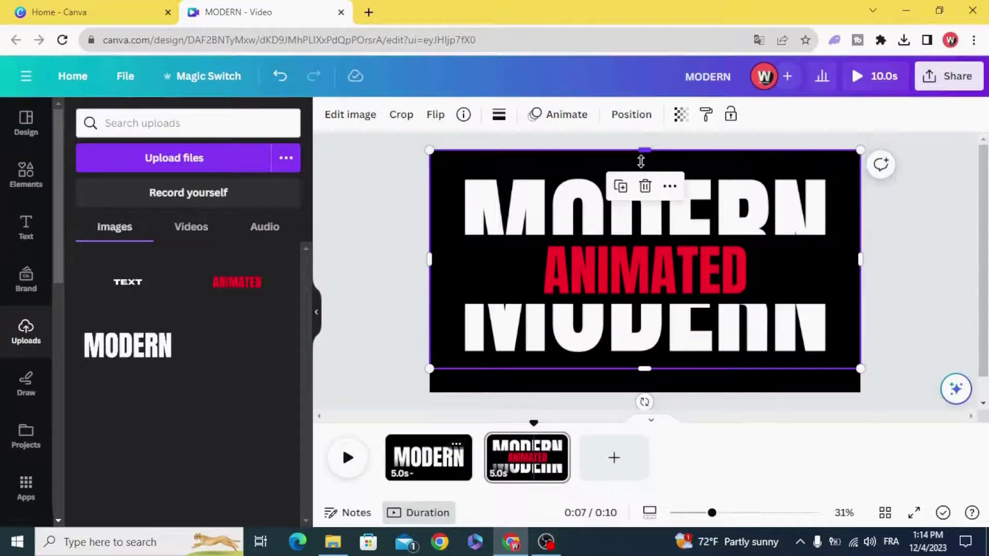
{"action": "left_click_drag", "start_coordinate": [641, 162], "coordinate": [642, 207]}
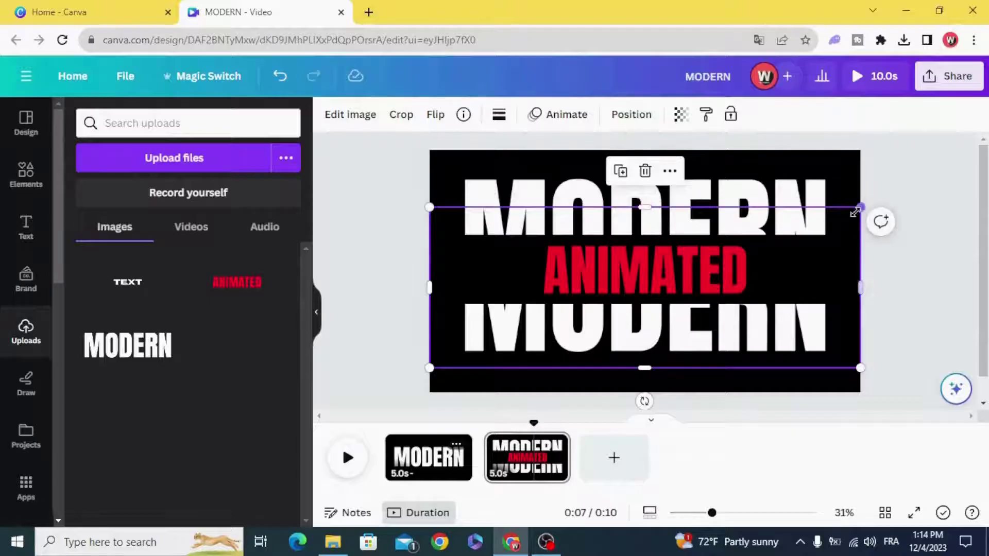
{"action": "left_click_drag", "start_coordinate": [855, 212], "coordinate": [905, 194]}
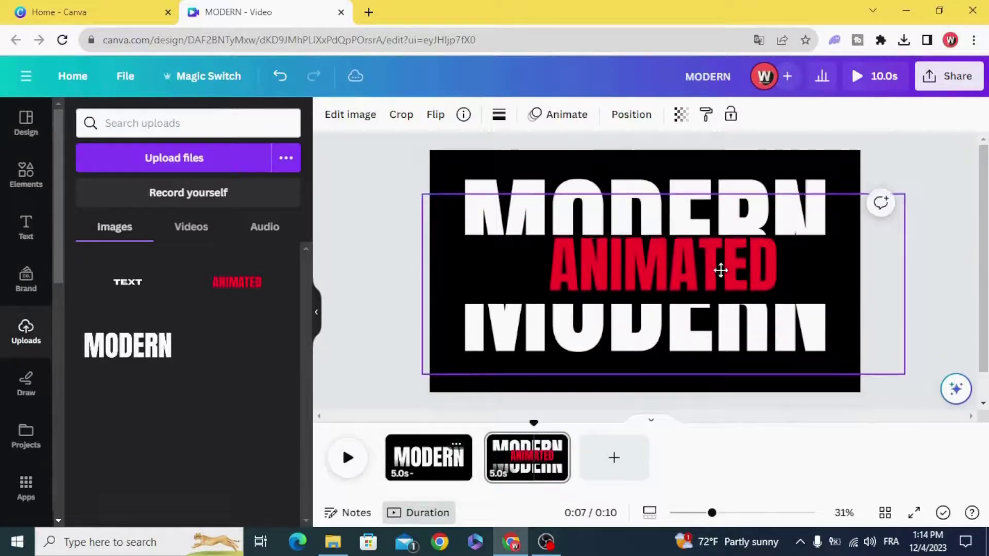
{"action": "left_click_drag", "start_coordinate": [721, 270], "coordinate": [700, 279]}
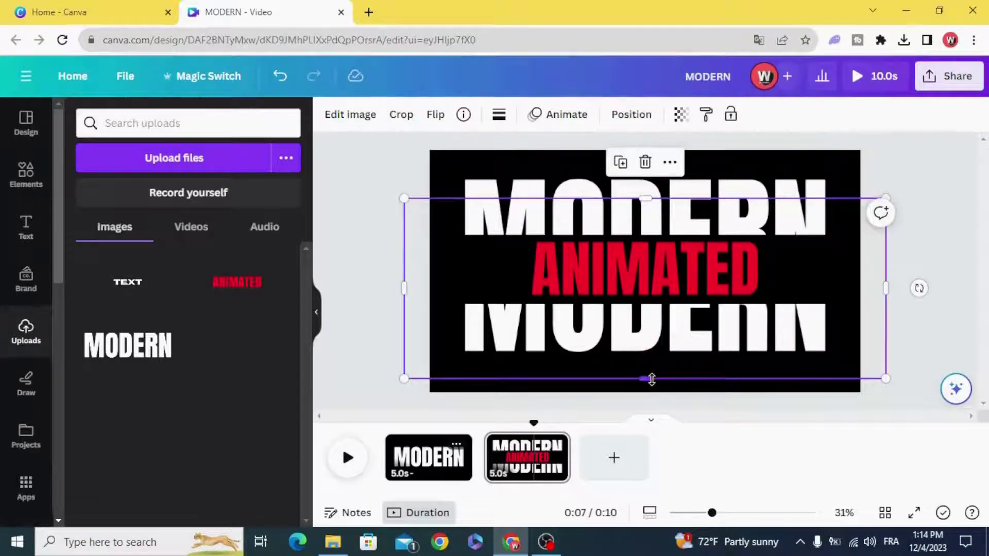
{"action": "left_click_drag", "start_coordinate": [652, 379], "coordinate": [690, 266]}
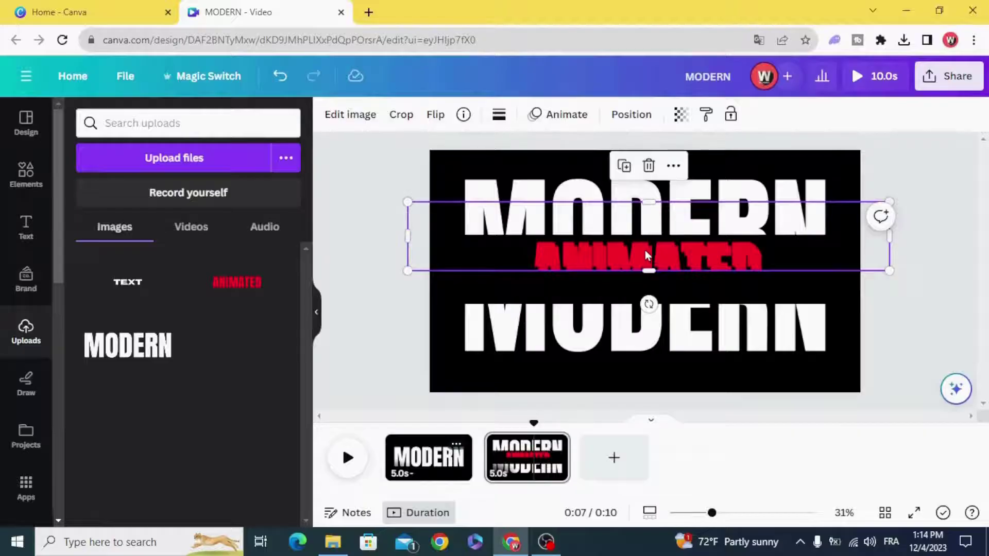
{"action": "left_click_drag", "start_coordinate": [645, 249], "coordinate": [647, 286]}
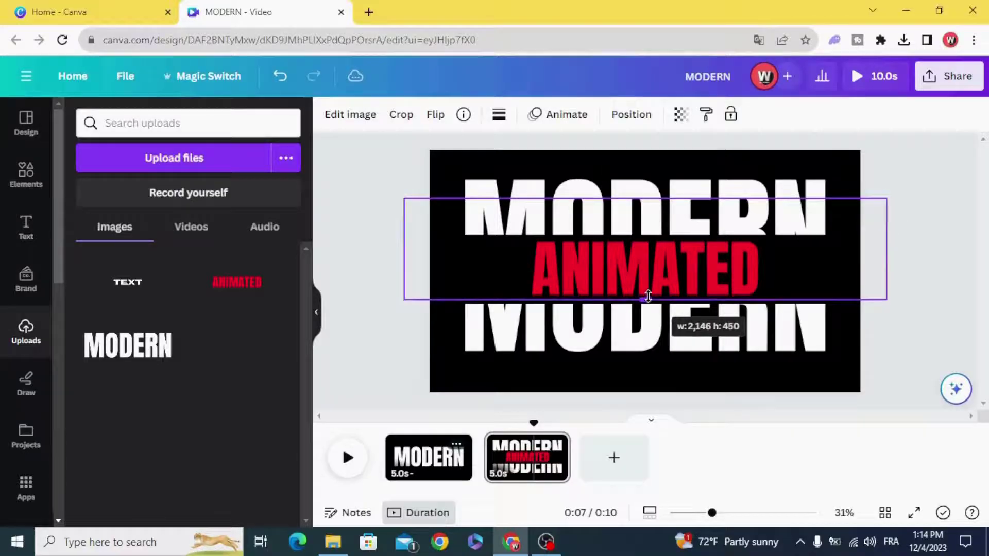
{"action": "left_click_drag", "start_coordinate": [648, 296], "coordinate": [648, 297]}
{"action": "left_click_drag", "start_coordinate": [645, 198], "coordinate": [673, 267]}
{"action": "left_click", "coordinate": [383, 223]}
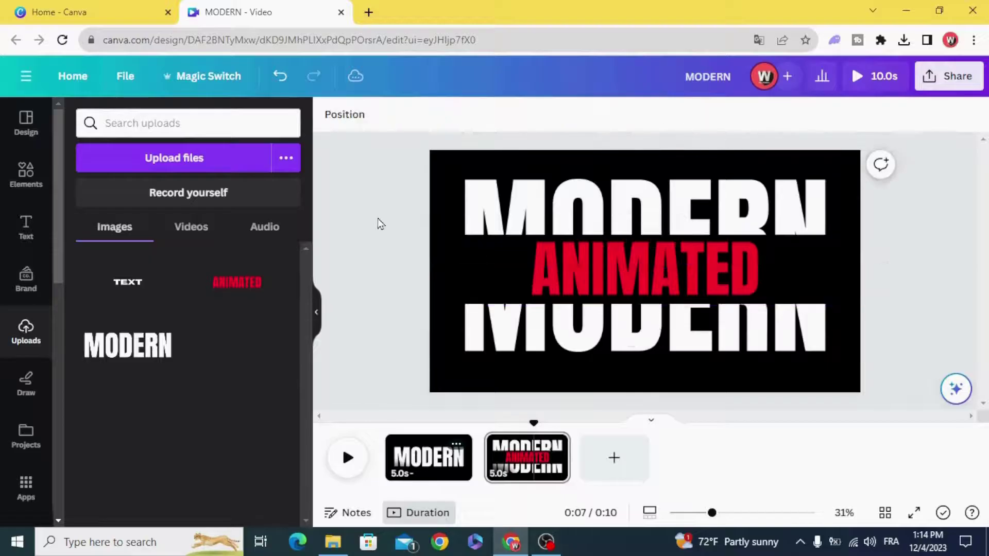
{"action": "left_click", "coordinate": [570, 280]}
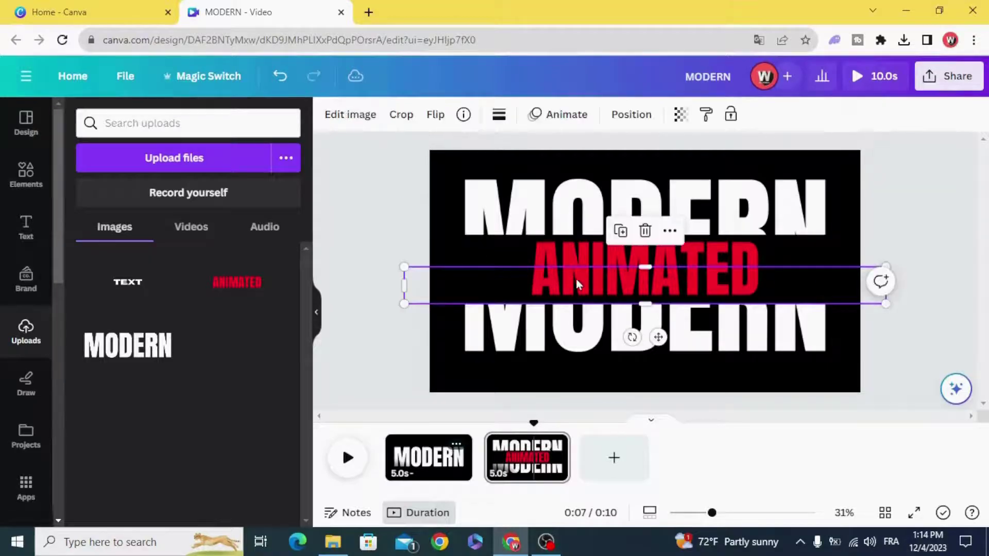
{"action": "left_click", "coordinate": [410, 259]}
Step: Duplicate page 2 to create a third page
{"action": "left_click", "coordinate": [554, 446]}
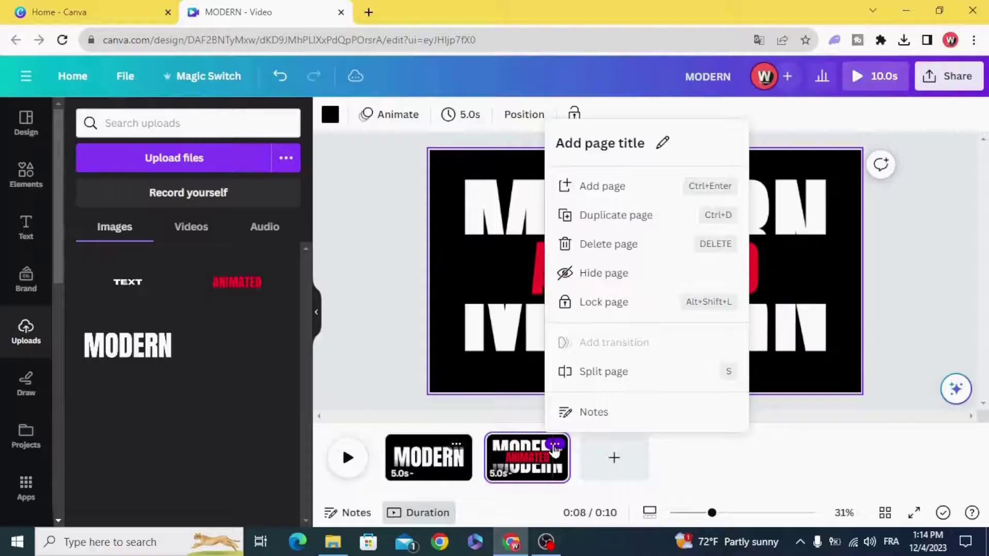
{"action": "left_click", "coordinate": [611, 220]}
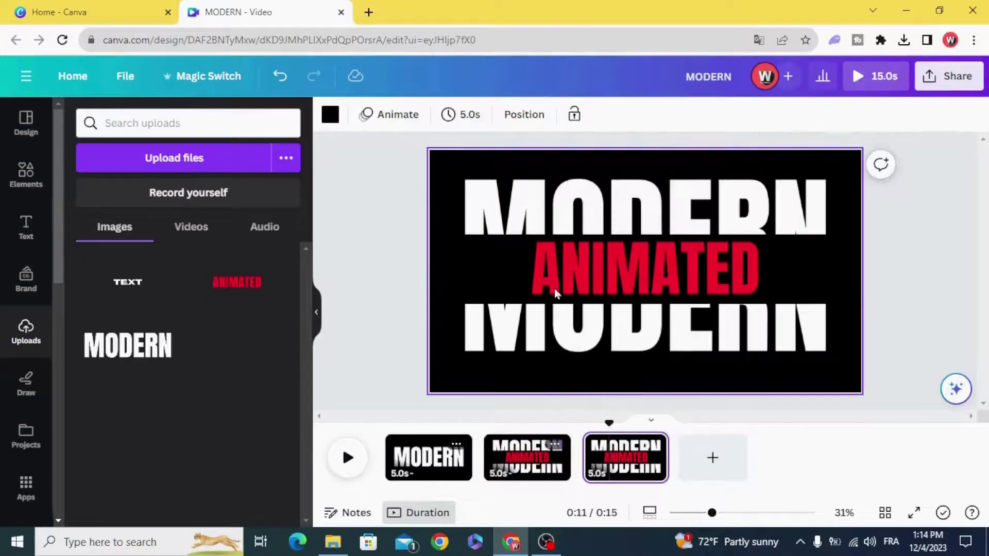
{"action": "left_click", "coordinate": [407, 237]}
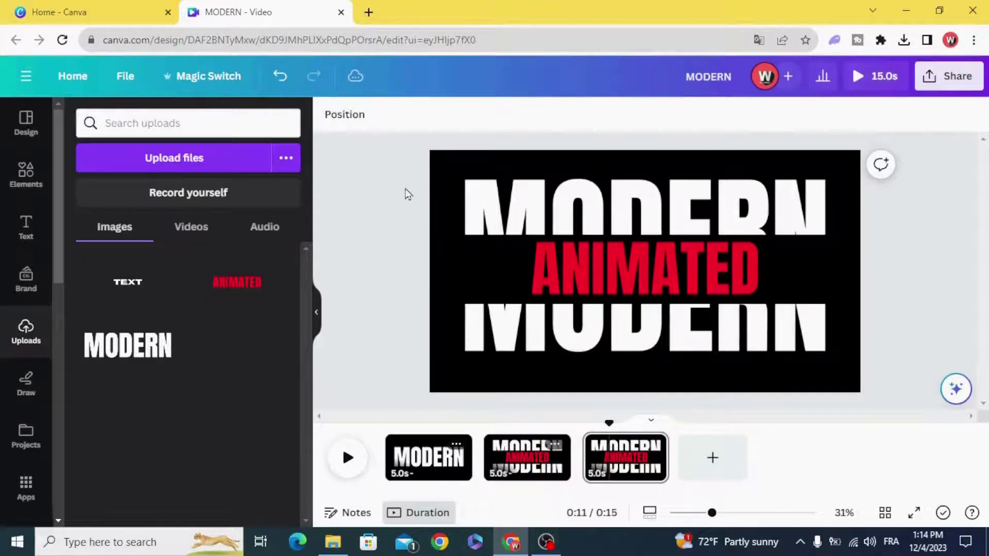
Step: Shift the top MODERN and ANIMATED halves up and the lower halves down
{"action": "left_click_drag", "start_coordinate": [398, 153], "coordinate": [618, 236]}
{"action": "left_click", "coordinate": [400, 300]}
{"action": "left_click_drag", "start_coordinate": [392, 291], "coordinate": [621, 355]}
{"action": "left_click", "coordinate": [378, 344]}
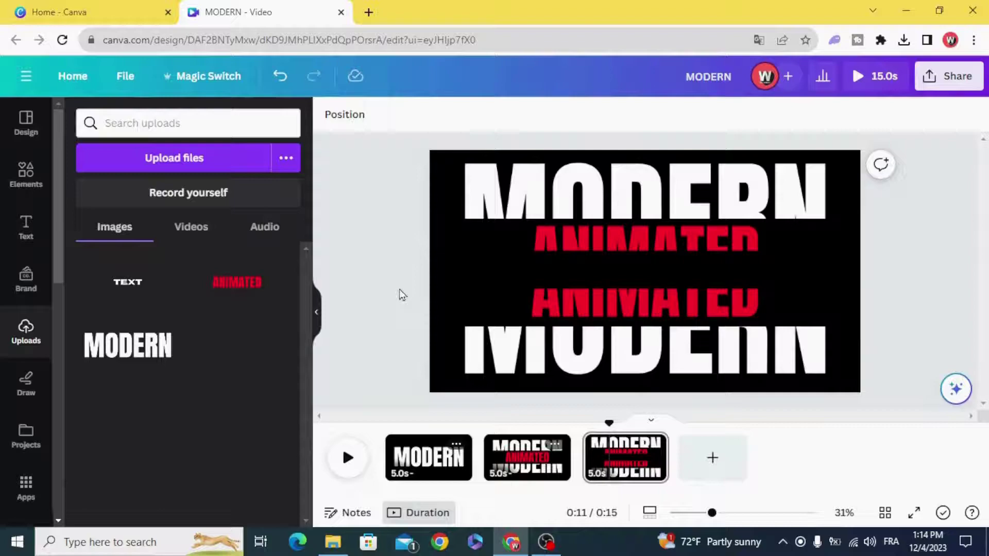
Step: Add the white TEXT image, enlarge it and centre it between the ANIMATED halves
{"action": "left_click", "coordinate": [111, 286]}
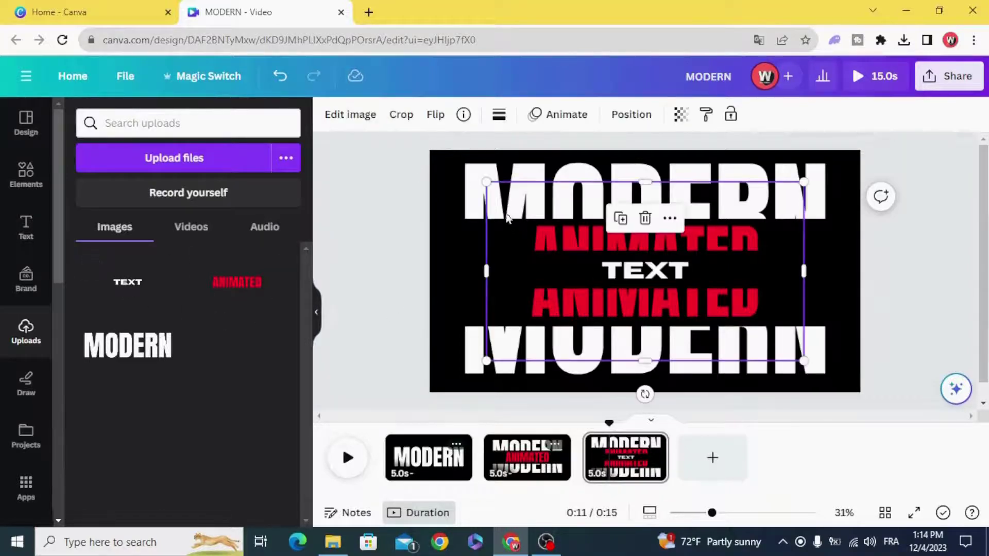
{"action": "left_click_drag", "start_coordinate": [487, 182], "coordinate": [394, 139]}
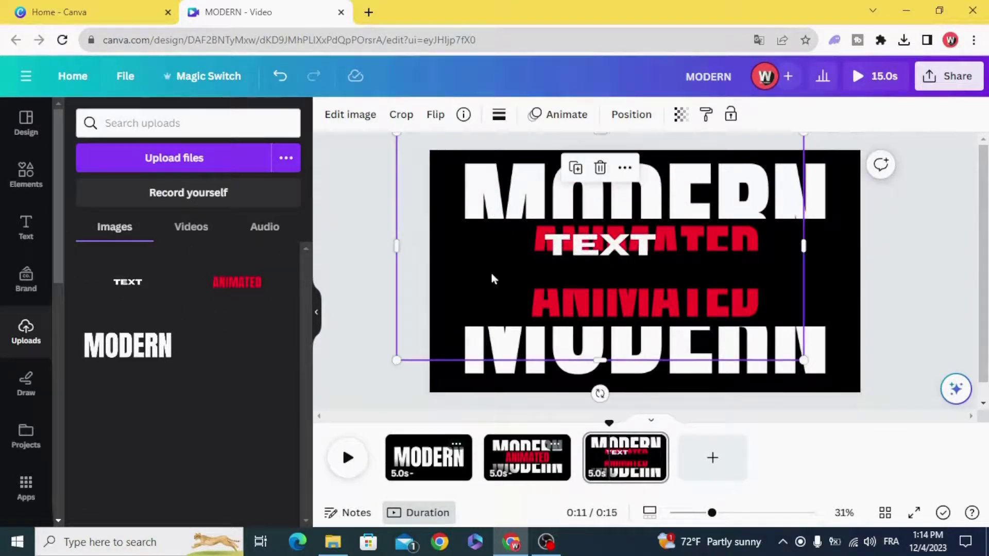
{"action": "left_click_drag", "start_coordinate": [492, 278], "coordinate": [535, 296]}
Step: Trim the first page's duration to 2.6 seconds
{"action": "left_click", "coordinate": [393, 304]}
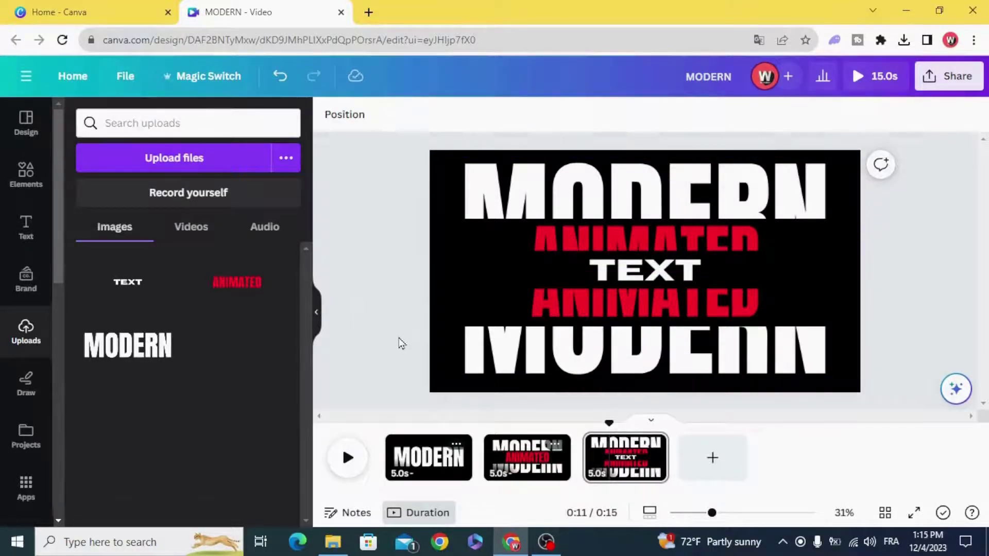
{"action": "left_click", "coordinate": [461, 468]}
{"action": "left_click_drag", "start_coordinate": [471, 458], "coordinate": [434, 457]}
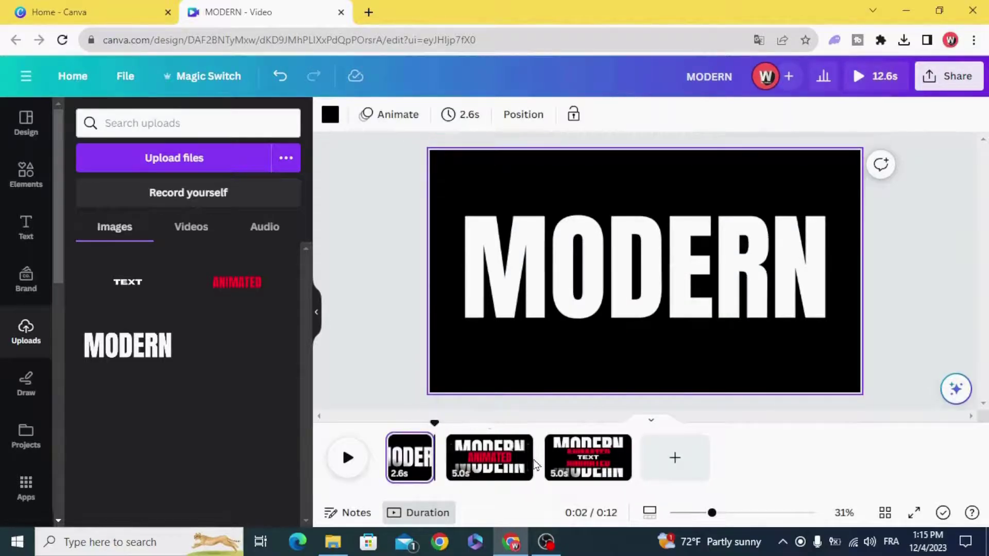
Step: Trim page 2 to 2.1 seconds and page 3 to 2.4 seconds, for 7.2 seconds total
{"action": "left_click_drag", "start_coordinate": [531, 457], "coordinate": [482, 459]}
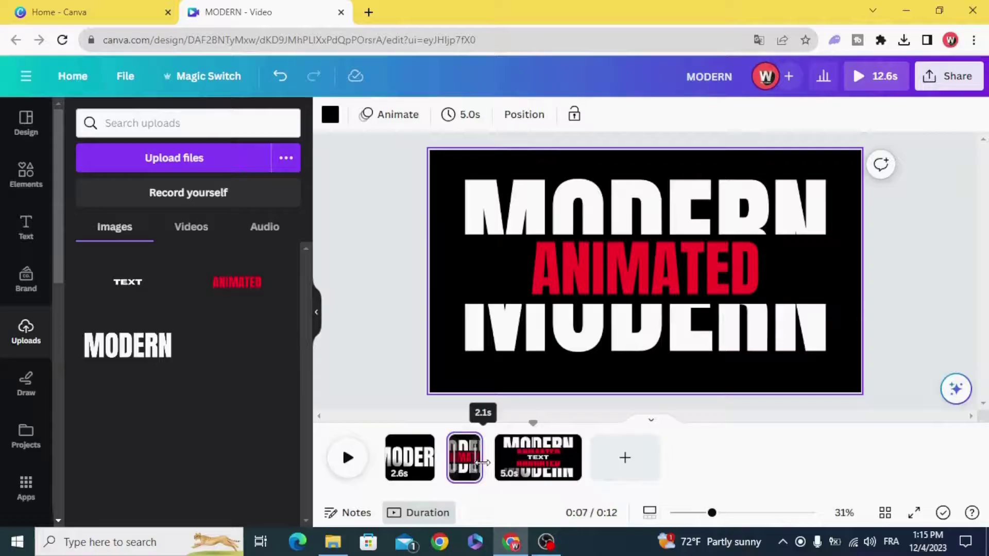
{"action": "left_click", "coordinate": [541, 457]}
{"action": "left_click_drag", "start_coordinate": [595, 459], "coordinate": [544, 458]}
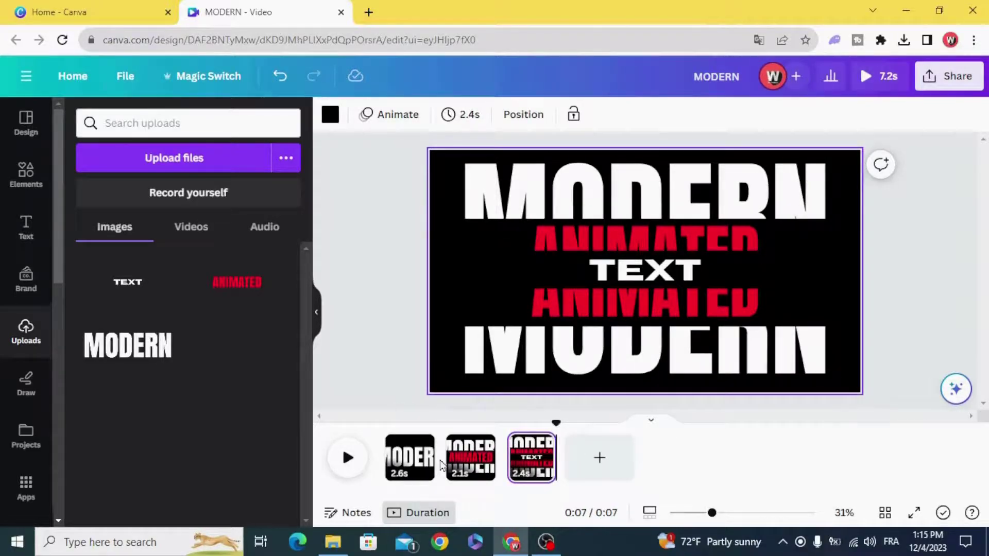
Step: Add 0.6-second Match & Move transitions between pages 1–2 and 2–3, then preview the video
{"action": "left_click", "coordinate": [450, 472]}
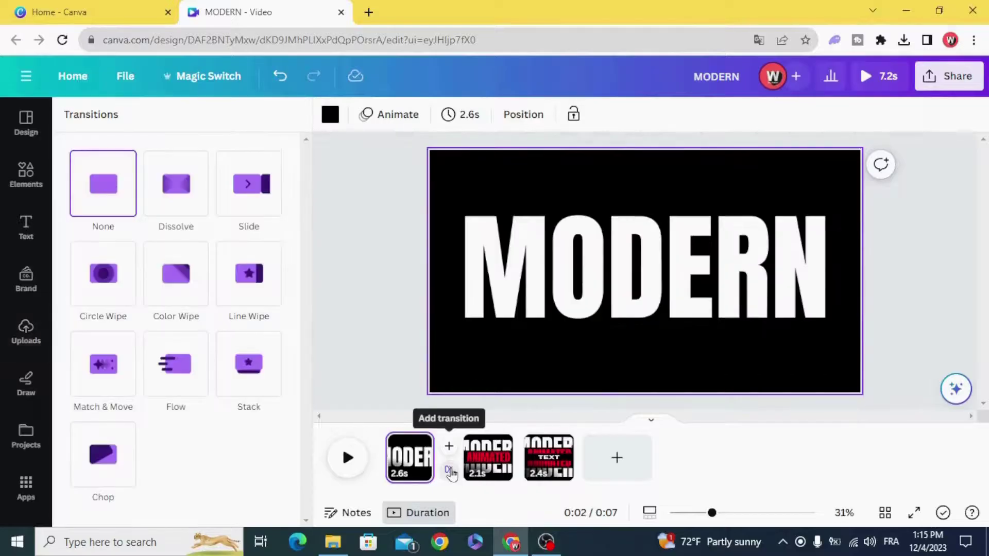
{"action": "left_click", "coordinate": [103, 366]}
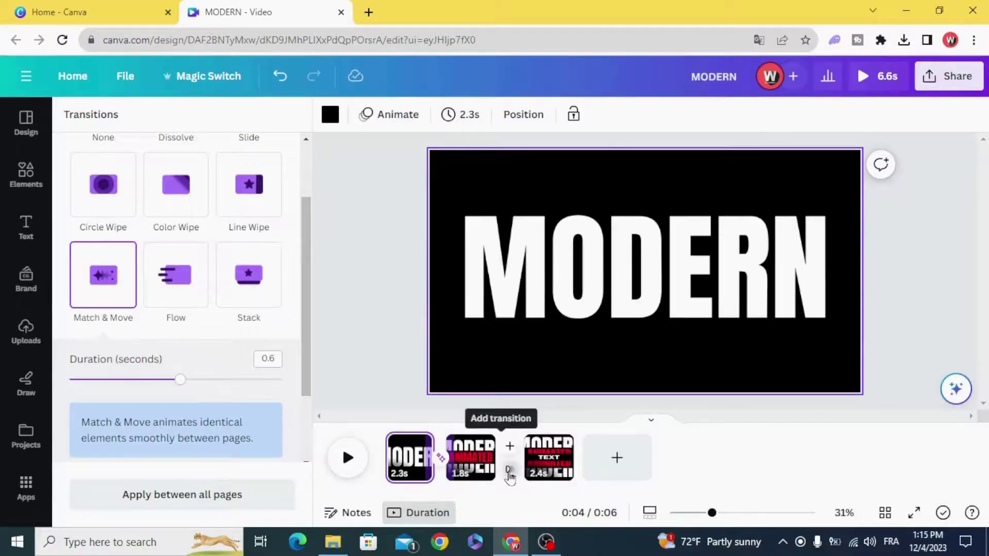
{"action": "left_click", "coordinate": [502, 463]}
{"action": "left_click", "coordinate": [107, 352]}
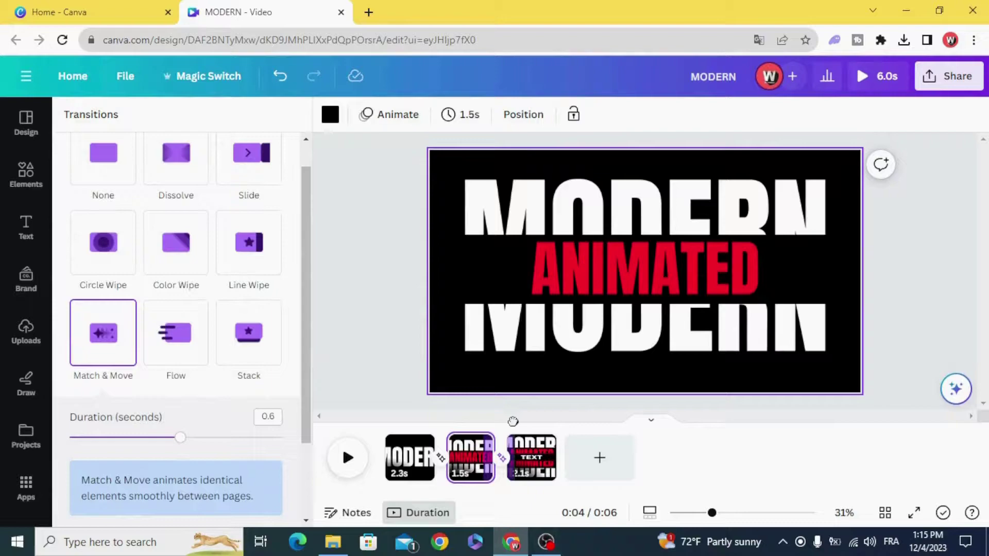
{"action": "left_click", "coordinate": [385, 422]}
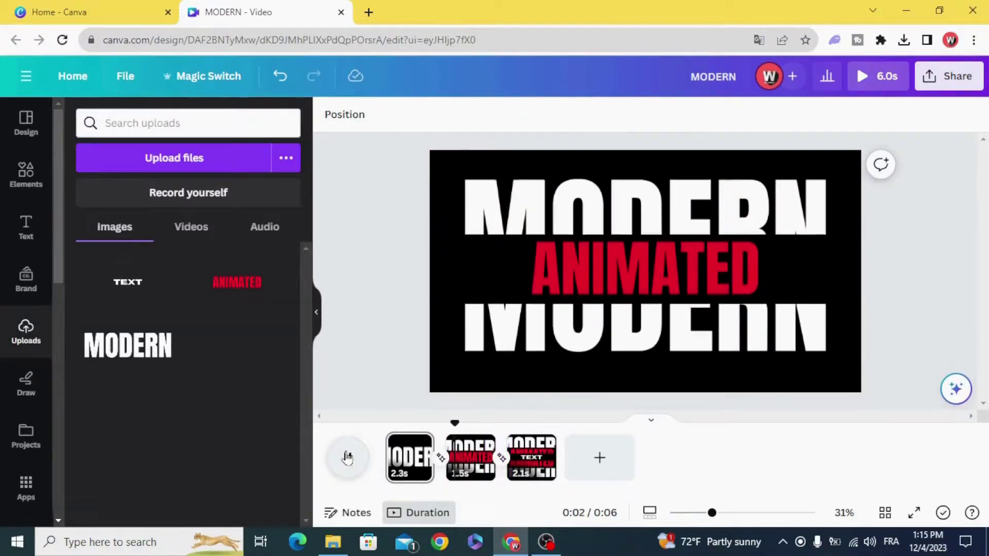
Step: Stop the preview and trim the three pages to 0.5, 1.1 and 1.5 seconds (3.3 s total)
{"action": "left_click", "coordinate": [348, 458]}
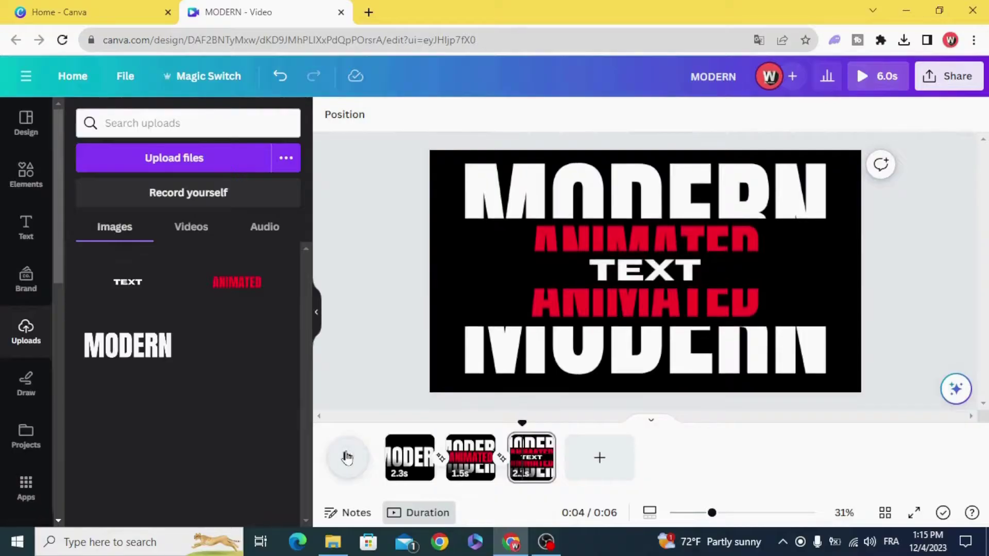
{"action": "left_click", "coordinate": [409, 456]}
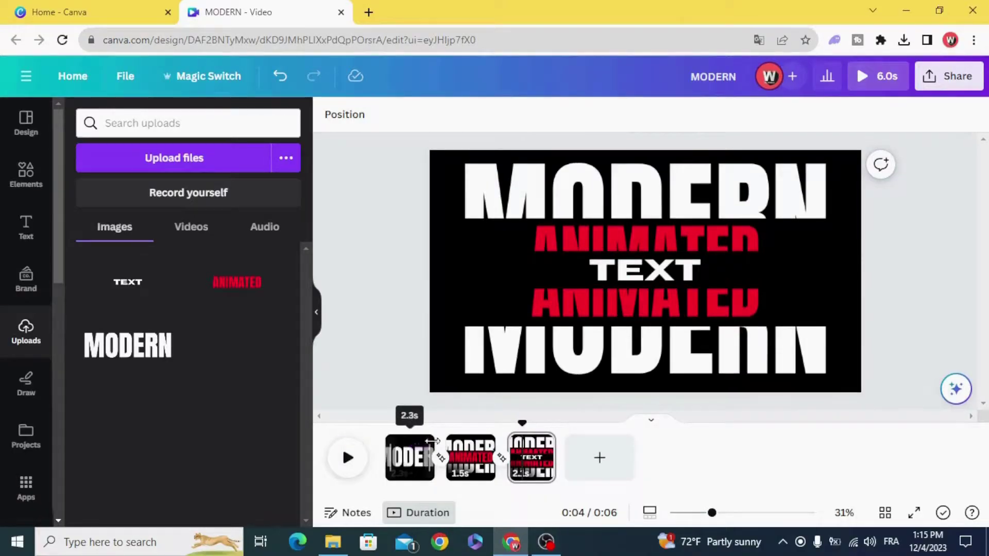
{"action": "left_click_drag", "start_coordinate": [420, 444], "coordinate": [412, 446]}
{"action": "left_click", "coordinate": [490, 455]}
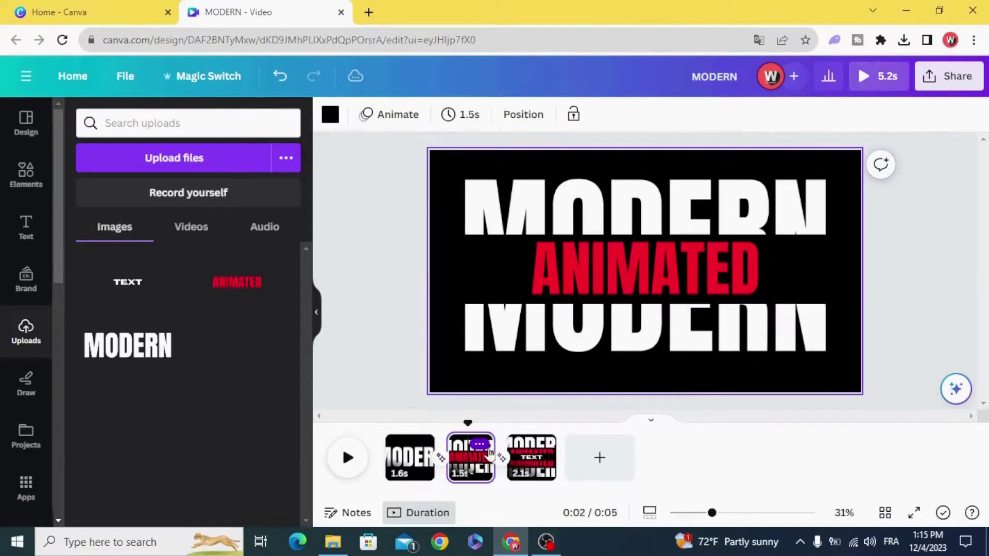
{"action": "mouse_move", "coordinate": [489, 447]}
{"action": "left_mouse_down"}
{"action": "mouse_move", "coordinate": [475, 447]}
{"action": "mouse_move", "coordinate": [484, 448]}
{"action": "left_mouse_up"}
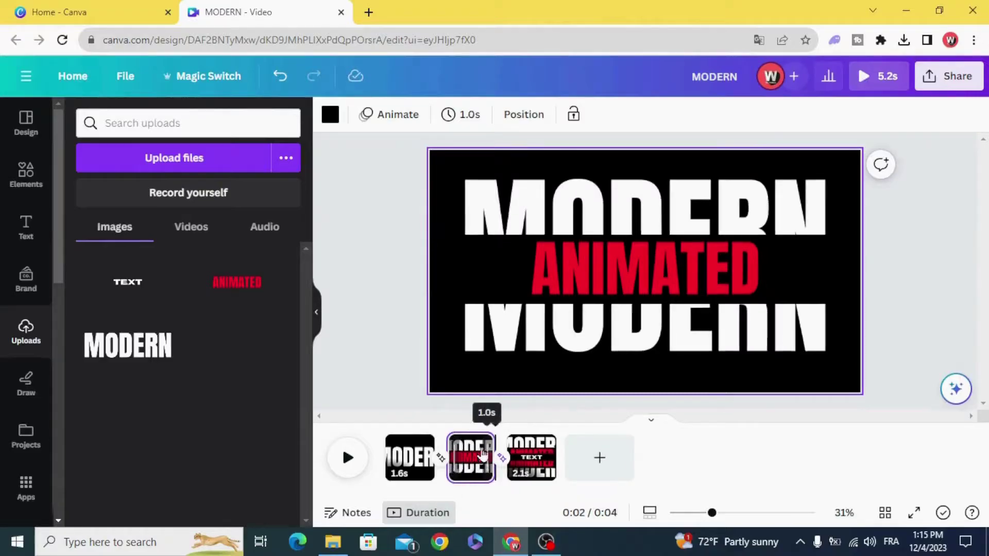
{"action": "left_click", "coordinate": [529, 454]}
{"action": "left_click_drag", "start_coordinate": [555, 456], "coordinate": [543, 457]}
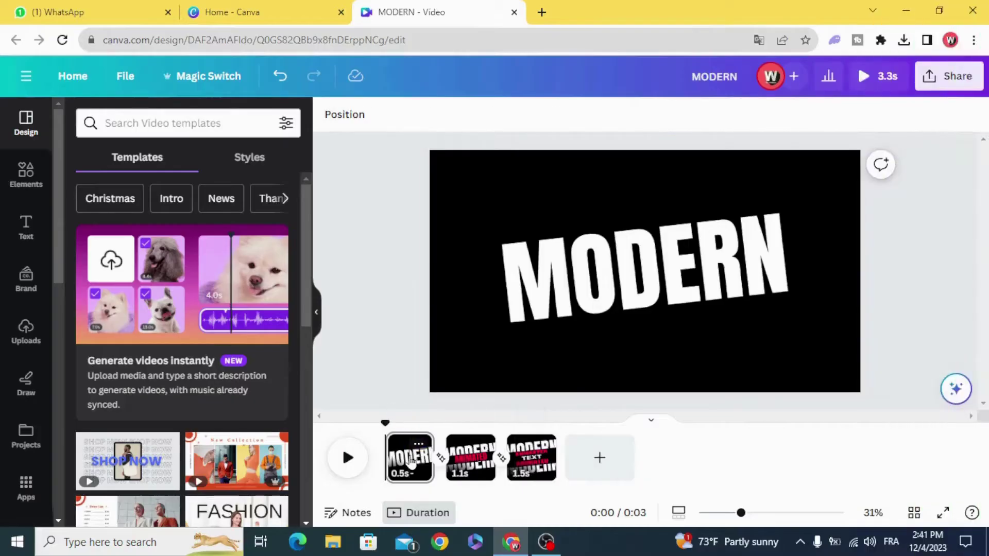
Step: Duplicate the first page
{"action": "left_click", "coordinate": [410, 460]}
{"action": "left_click", "coordinate": [419, 445]}
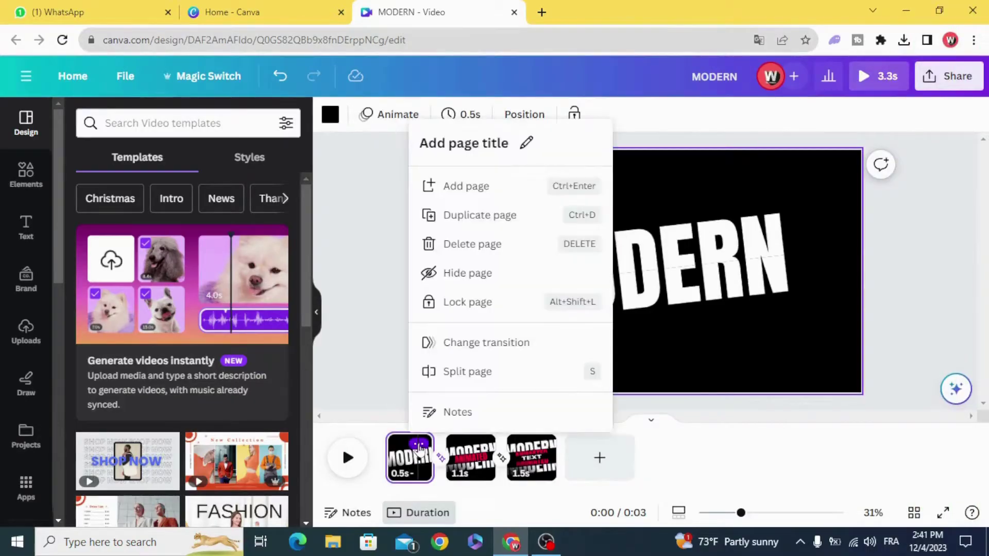
{"action": "left_click", "coordinate": [466, 215]}
Step: On the original first page, delete one MODERN half and extend the other to show the whole word
{"action": "left_click", "coordinate": [408, 458]}
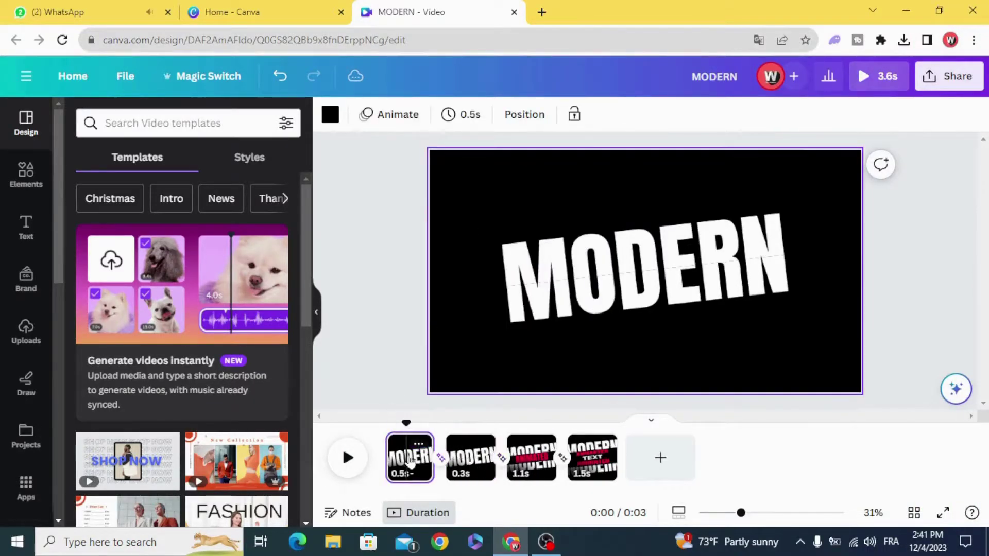
{"action": "left_click", "coordinate": [576, 306]}
{"action": "left_click", "coordinate": [652, 229]}
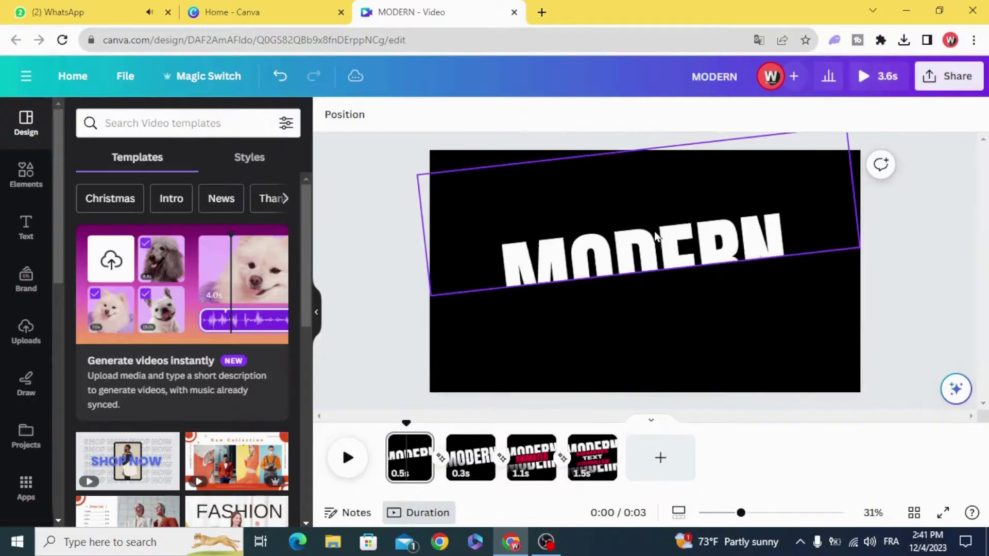
{"action": "left_click", "coordinate": [612, 267]}
{"action": "left_click_drag", "start_coordinate": [644, 273], "coordinate": [653, 338]}
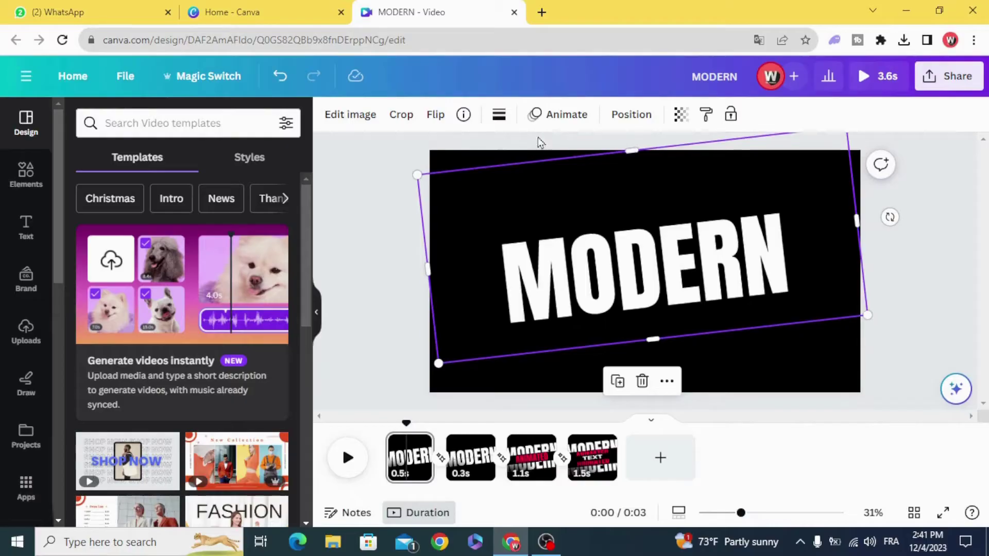
Step: Give the whole MODERN image a Tumble animation set to On enter, then preview it
{"action": "left_click", "coordinate": [547, 115]}
{"action": "scroll", "coordinate": [181, 331], "scroll_direction": "down", "scroll_amount": 3}
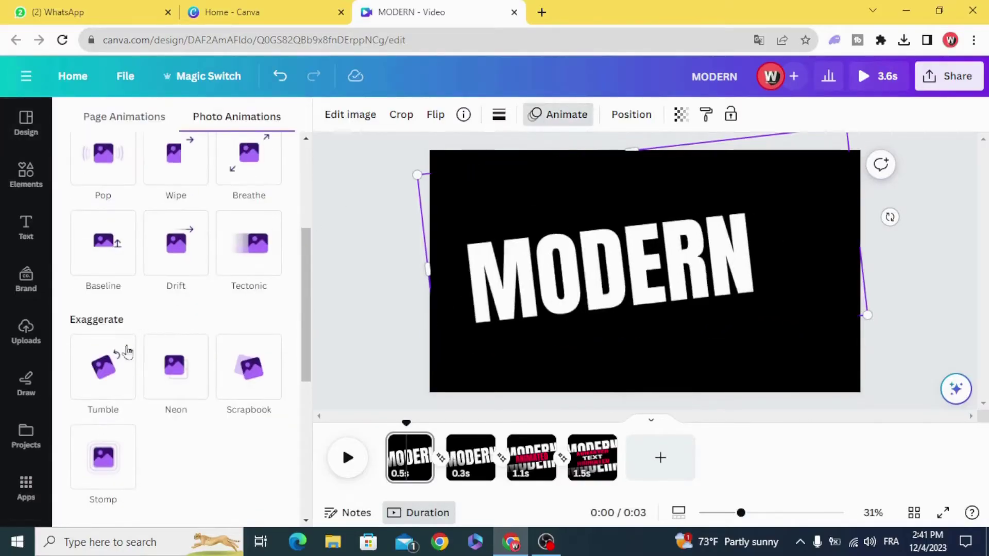
{"action": "left_click", "coordinate": [128, 352]}
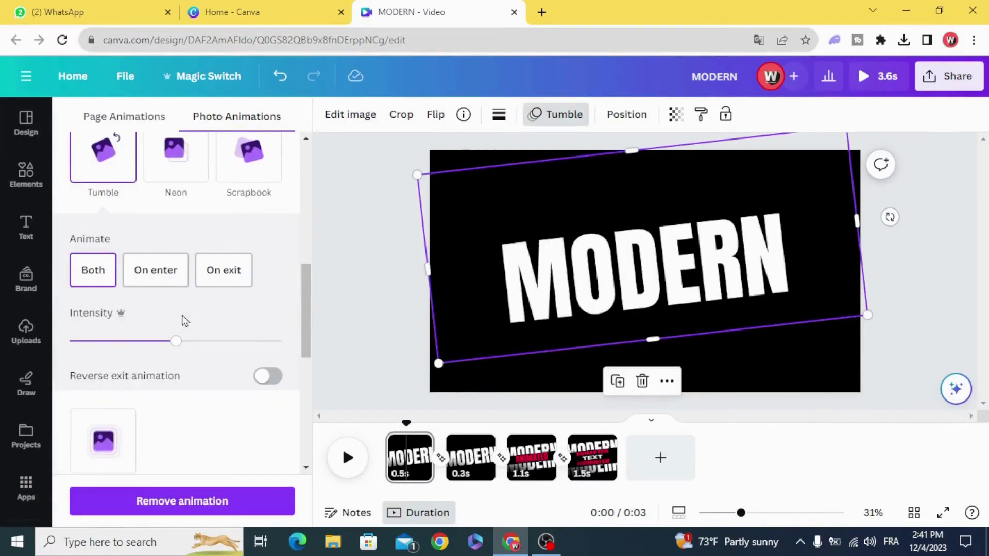
{"action": "left_click", "coordinate": [160, 273]}
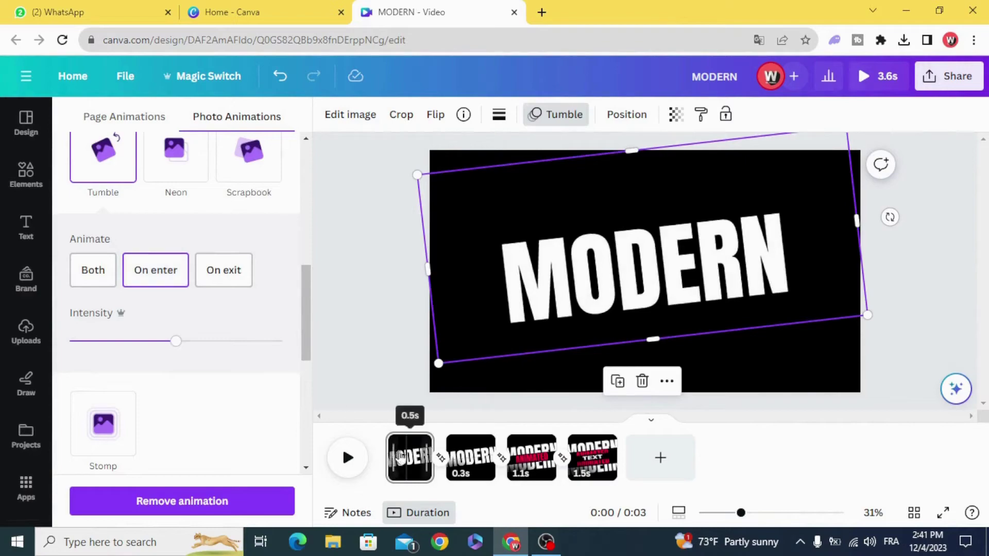
{"action": "left_click", "coordinate": [349, 457]}
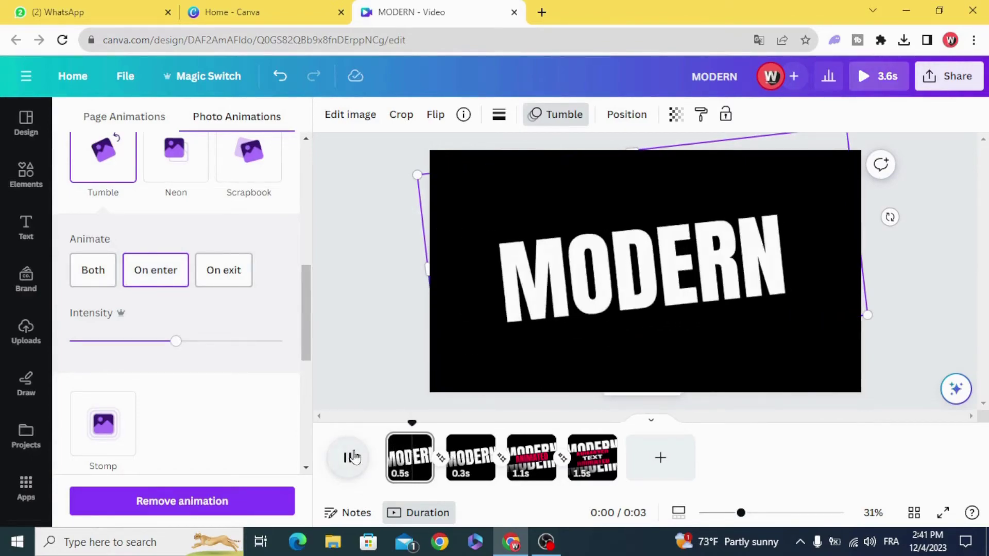